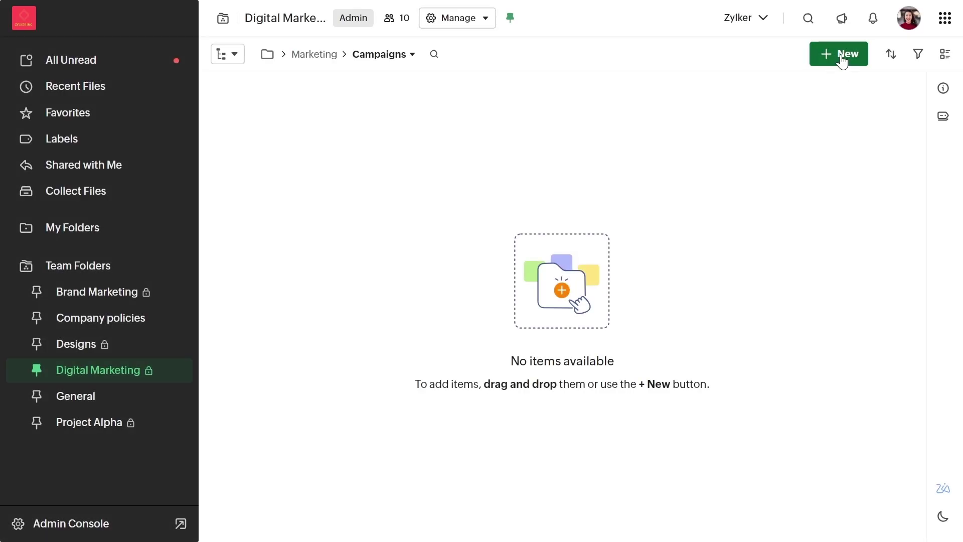
Upload Captivating Insights.mp4 from the computer into the Campaigns folder.
{"action": "left_click", "coordinate": [841, 56]}
{"action": "left_click", "coordinate": [774, 288]}
{"action": "type", "text": "capti"}
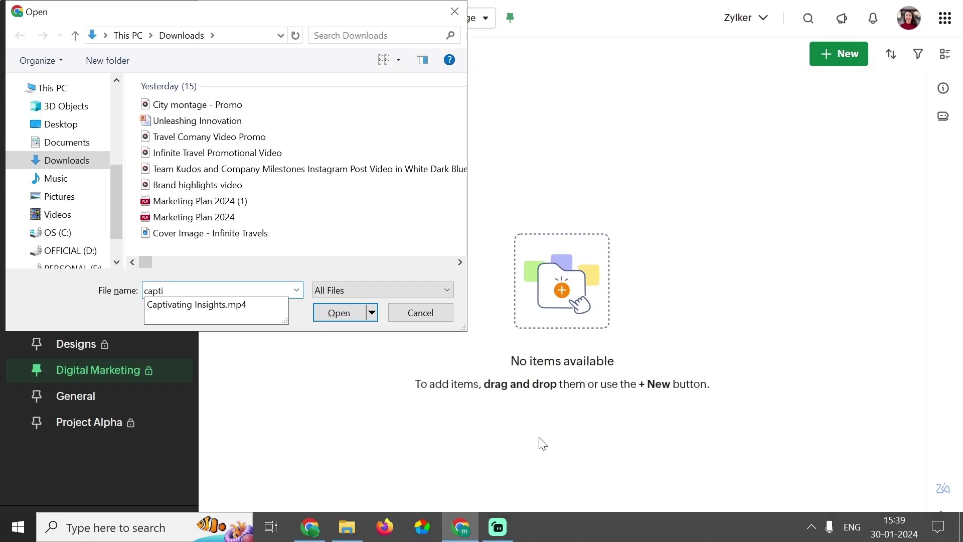
{"action": "left_click", "coordinate": [277, 307]}
{"action": "left_click", "coordinate": [340, 313]}
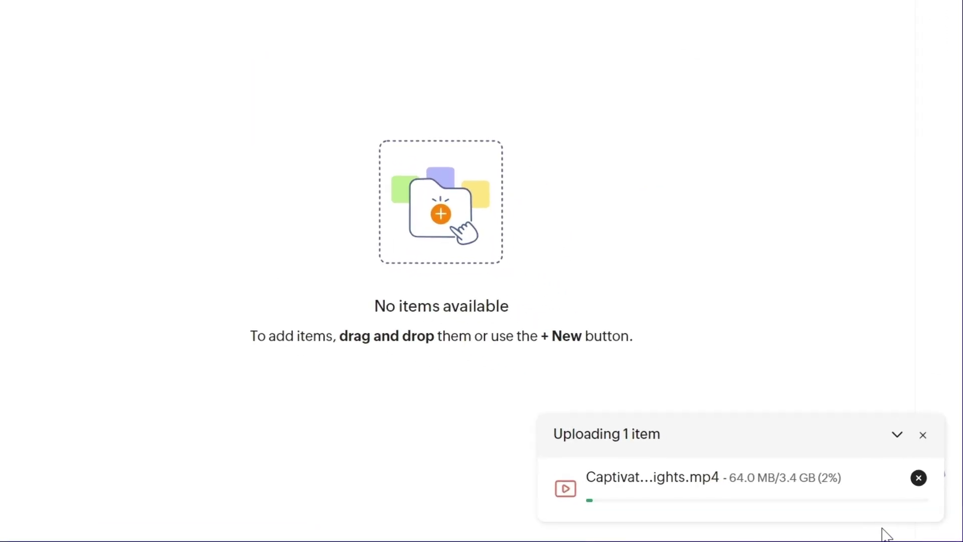
Pause and resume the upload, letting it continue after the connection returns, then re-expand the progress panel.
{"action": "left_click", "coordinate": [918, 479]}
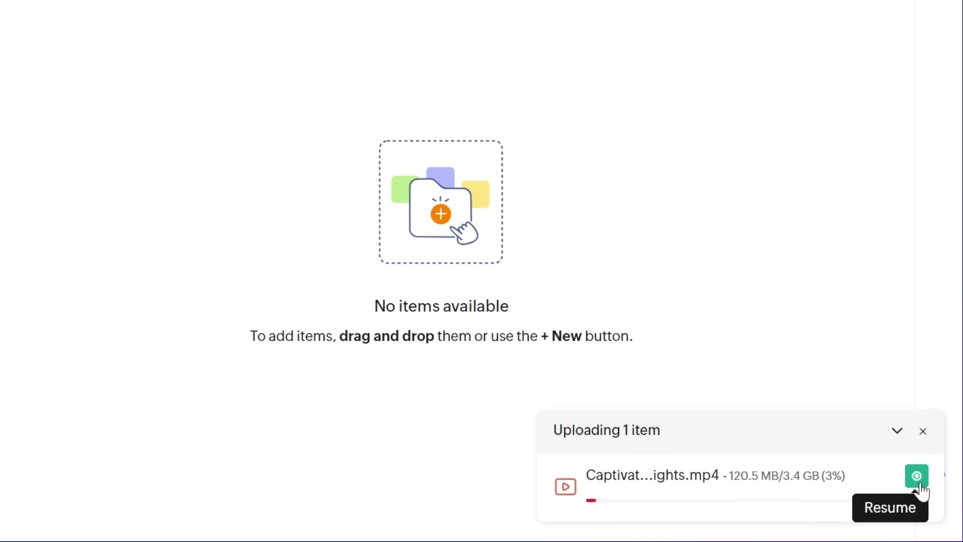
{"action": "left_click", "coordinate": [919, 480]}
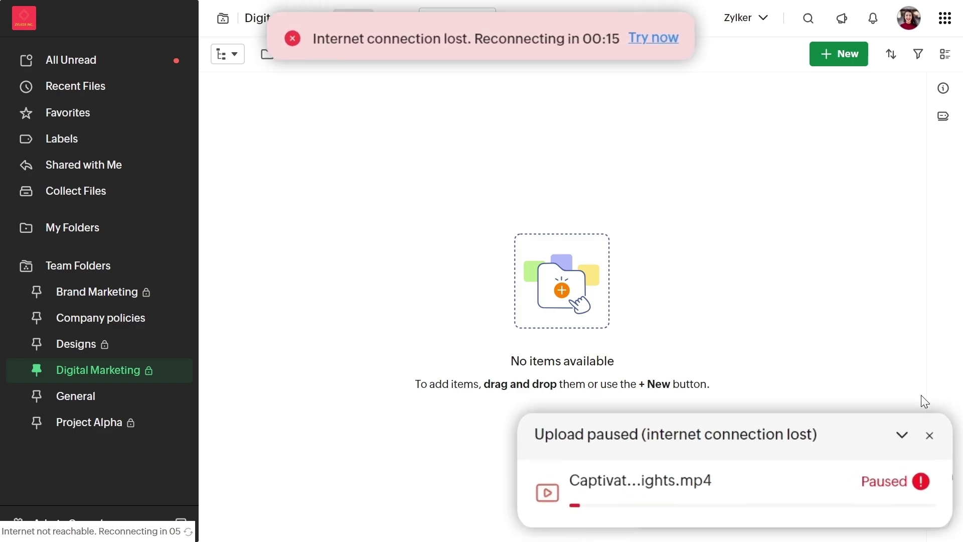
{"action": "left_click", "coordinate": [811, 527]}
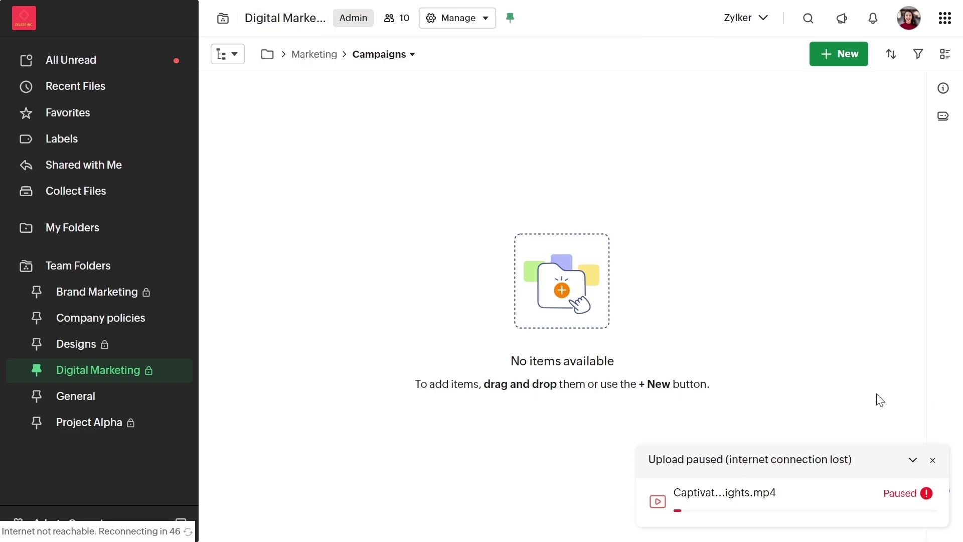
{"action": "left_click", "coordinate": [913, 460]}
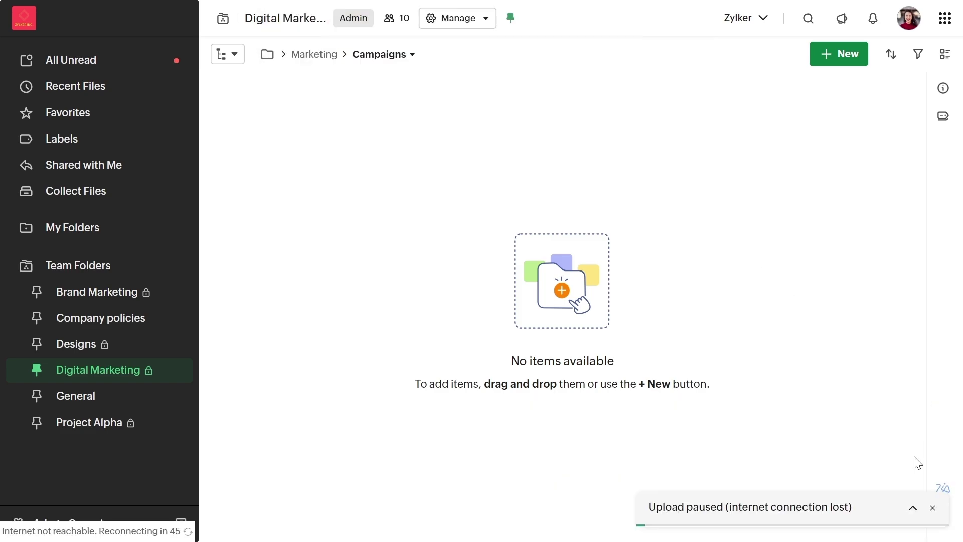
{"action": "left_click", "coordinate": [914, 508]}
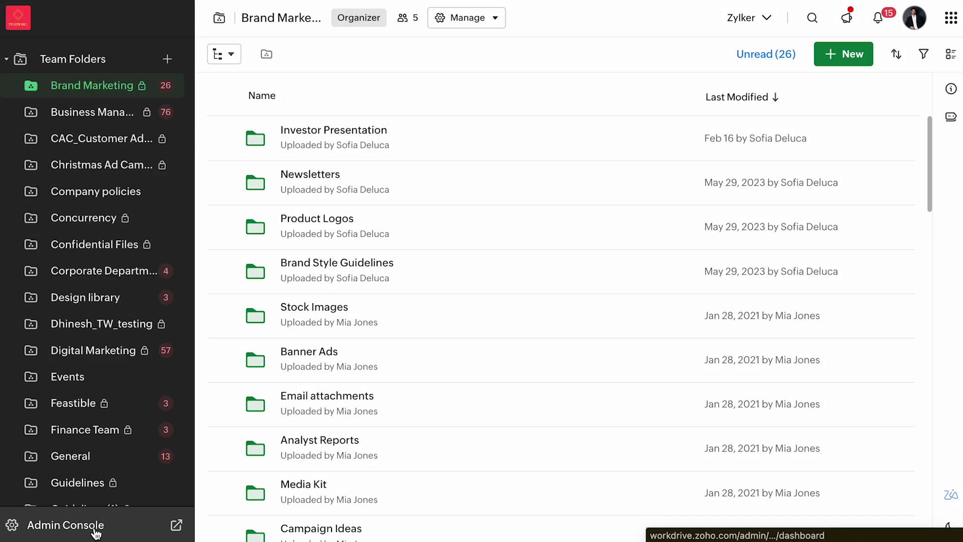
Go to Admin Console Settings and select Zia AI in the settings list.
{"action": "left_click", "coordinate": [122, 522]}
{"action": "left_click", "coordinate": [151, 331]}
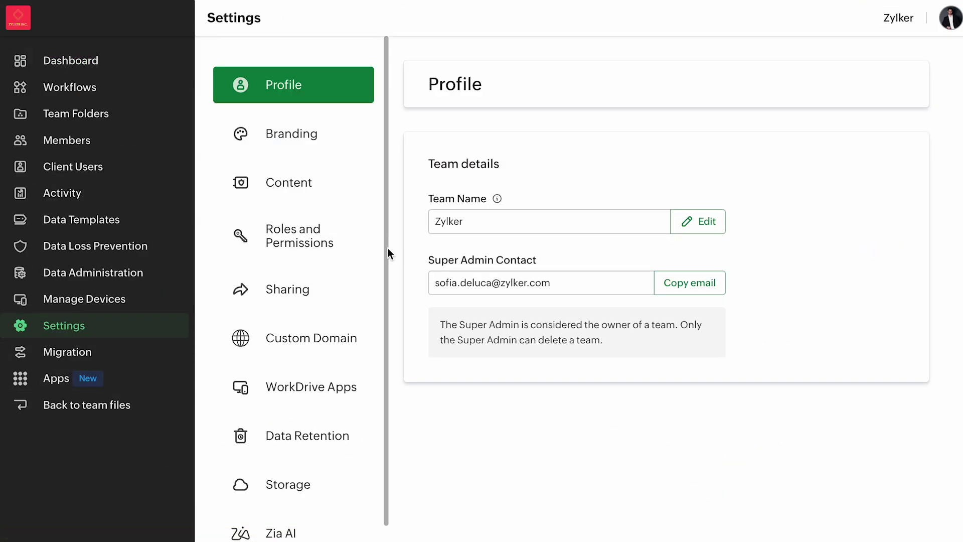
{"action": "scroll", "coordinate": [366, 269], "scroll_direction": "down", "scroll_amount": 1}
{"action": "left_click", "coordinate": [357, 520]}
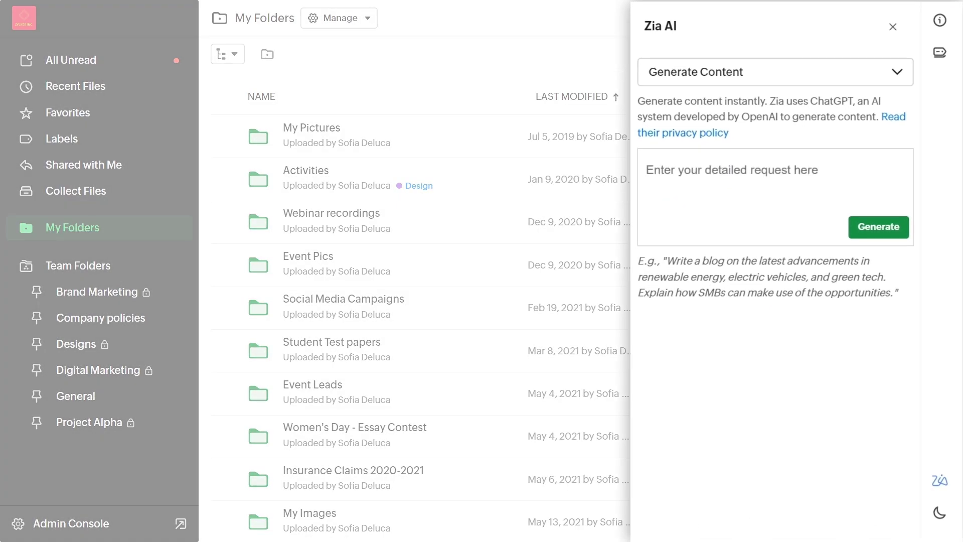
Have Zia AI generate an article on technology's evolution over the last decade and preview it.
{"action": "type", "text": "Write an article explaining the evolution of technology in the last decade."}
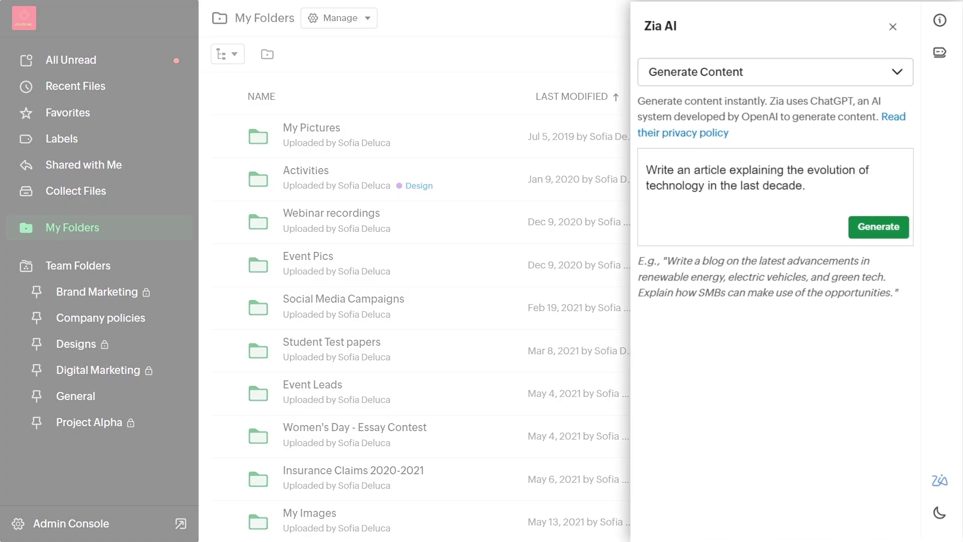
{"action": "left_click", "coordinate": [876, 231]}
{"action": "left_click", "coordinate": [902, 336]}
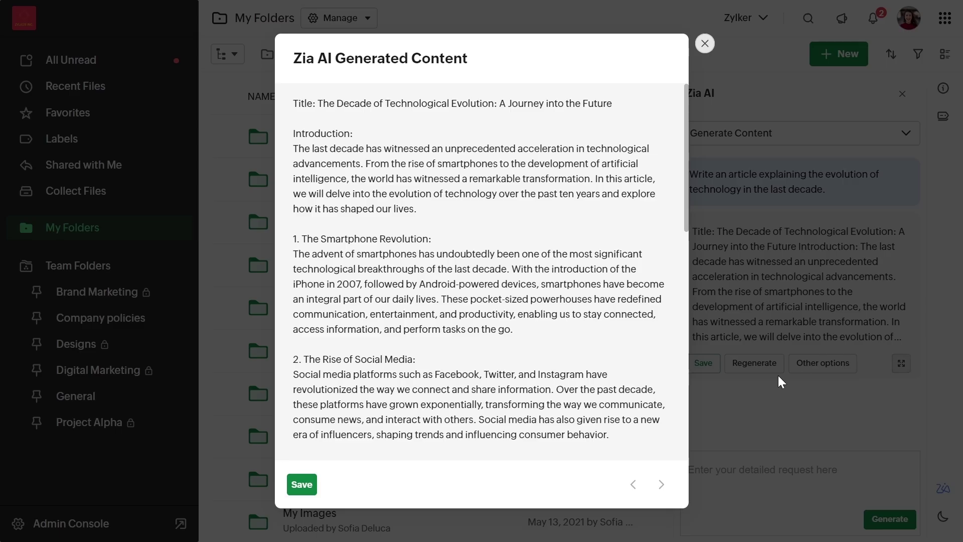
{"action": "scroll", "coordinate": [619, 281], "scroll_direction": "down", "scroll_amount": 15}
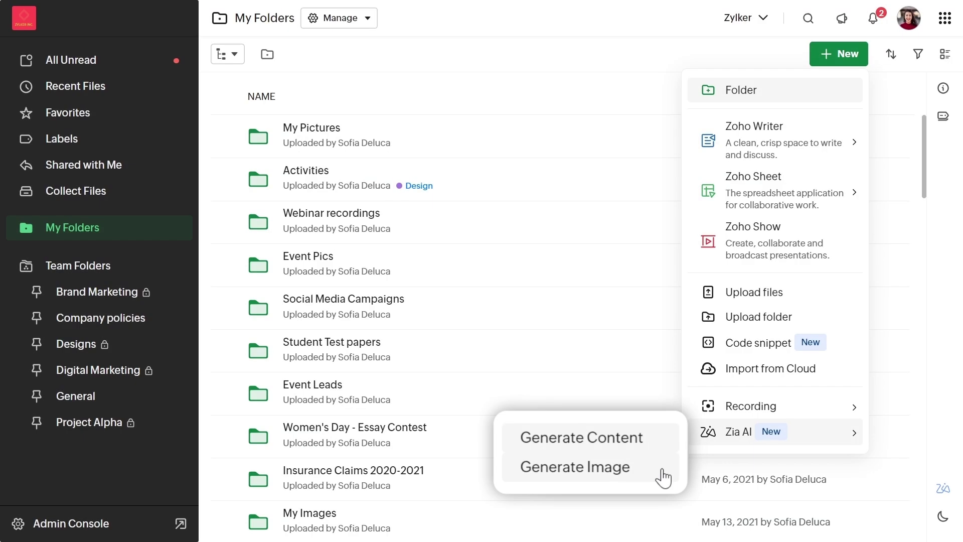
Generate Zia AI images of colorful fish, coral reefs, and underwater scenes.
{"action": "left_click", "coordinate": [664, 477]}
{"action": "type", "text": "Generate images of colorful fish, coral reefs, and underwater scenes with a sense of exploration."}
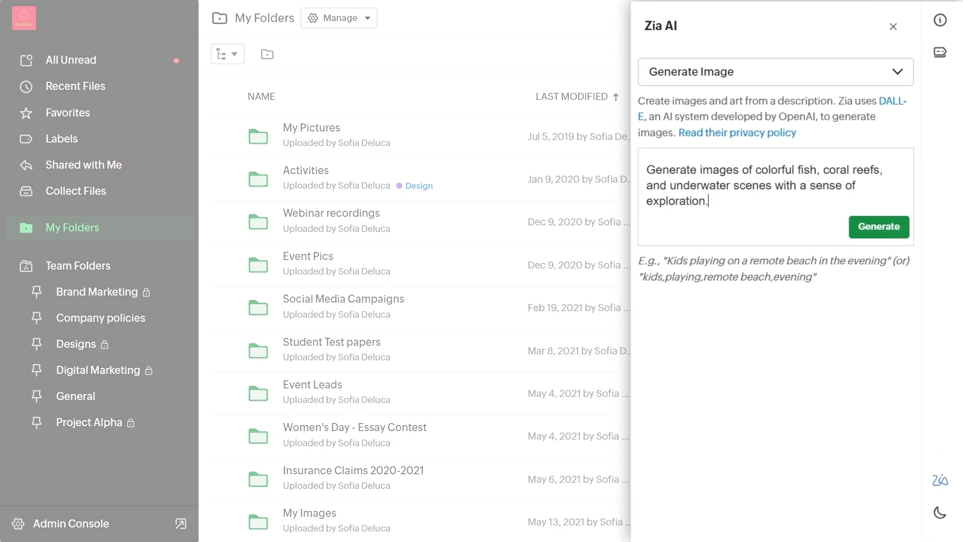
{"action": "left_click", "coordinate": [877, 229]}
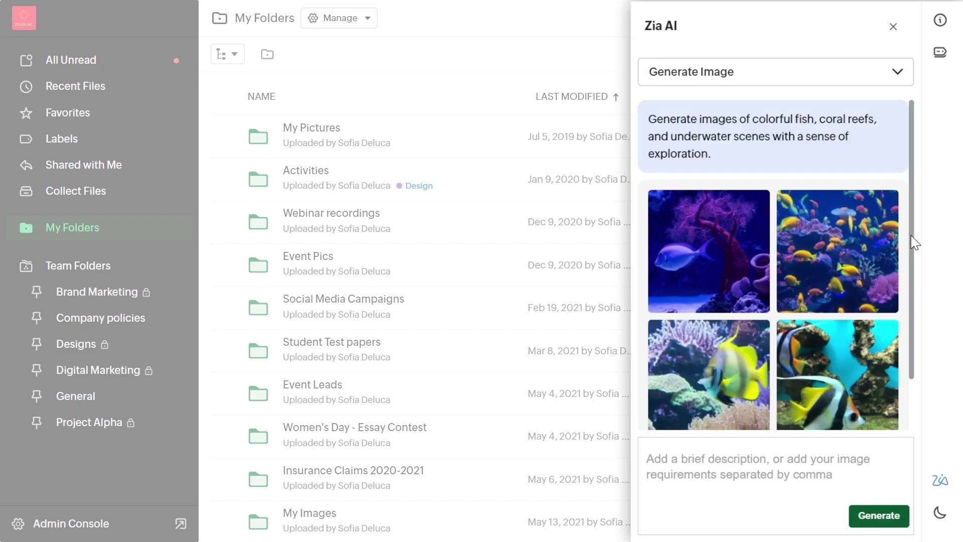
{"action": "scroll", "coordinate": [914, 242], "scroll_direction": "up", "scroll_amount": 3}
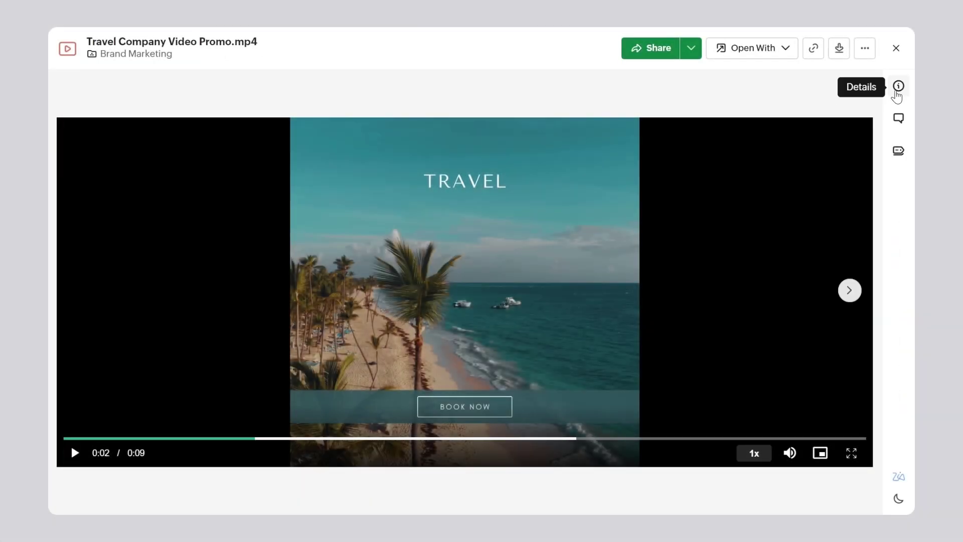
Apply a Zia-generated 'beach, travel, vacation' cover image to Travel Company Video Promo.mp4, then close the preview.
{"action": "left_click", "coordinate": [898, 86]}
{"action": "left_click", "coordinate": [823, 244]}
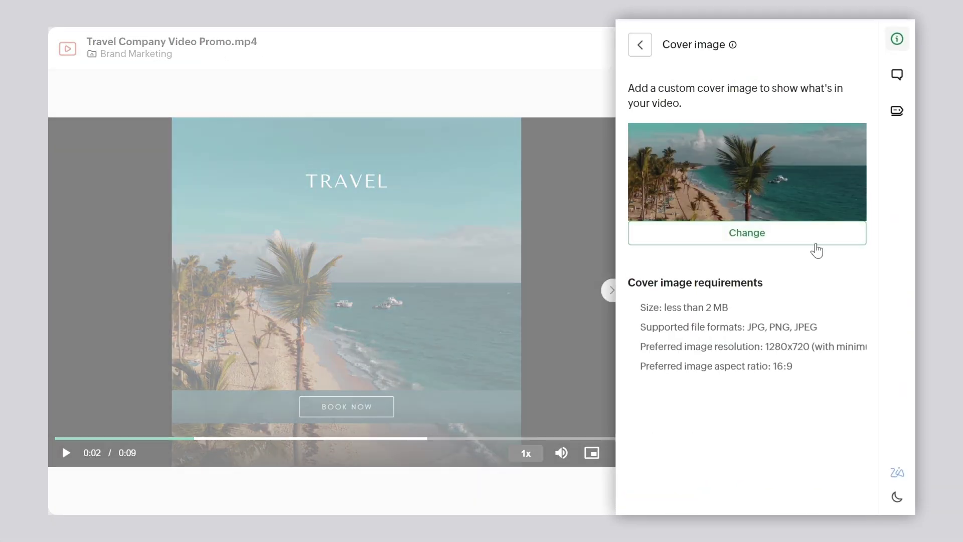
{"action": "left_click", "coordinate": [815, 245]}
{"action": "left_click", "coordinate": [773, 309]}
{"action": "type", "text": "beach, t"}
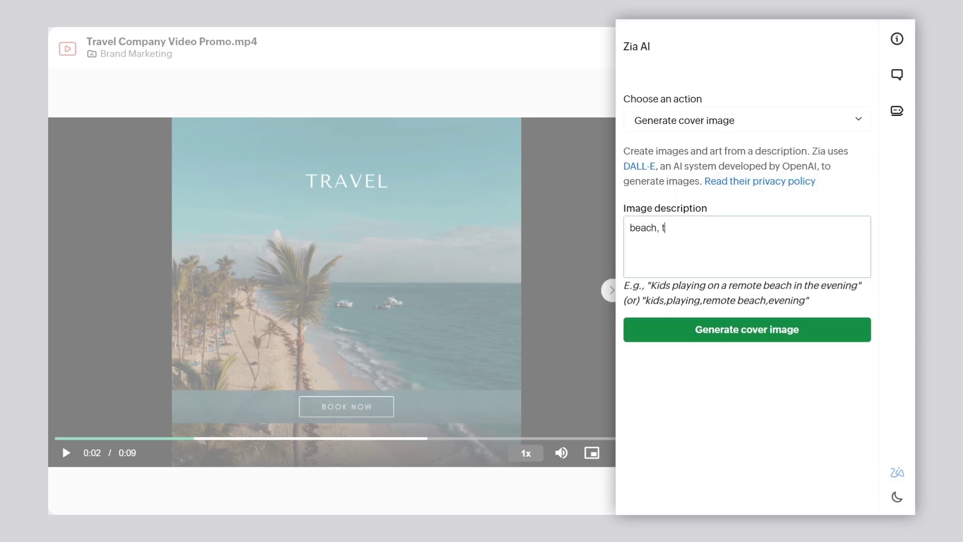
{"action": "type", "text": "ravel, vacation"}
{"action": "left_click", "coordinate": [817, 326]}
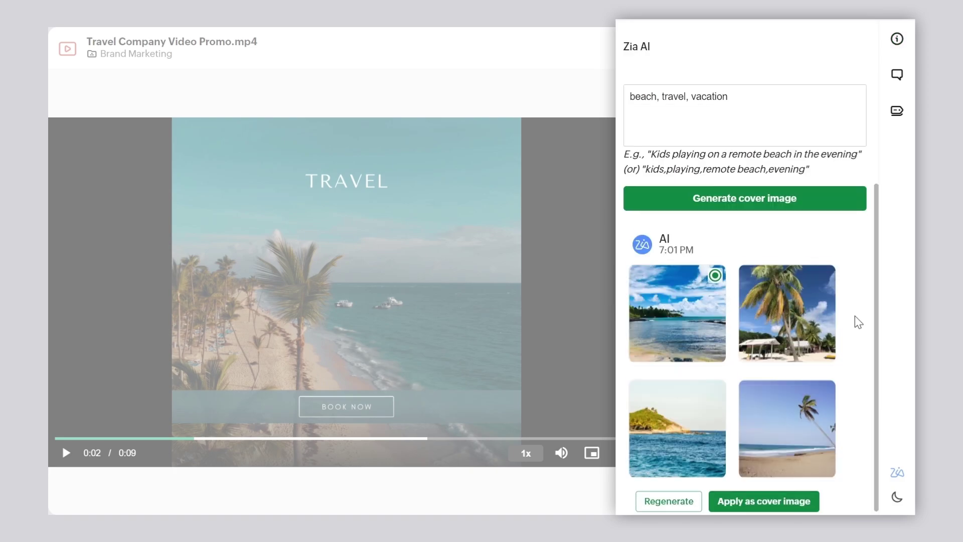
{"action": "left_click", "coordinate": [802, 499]}
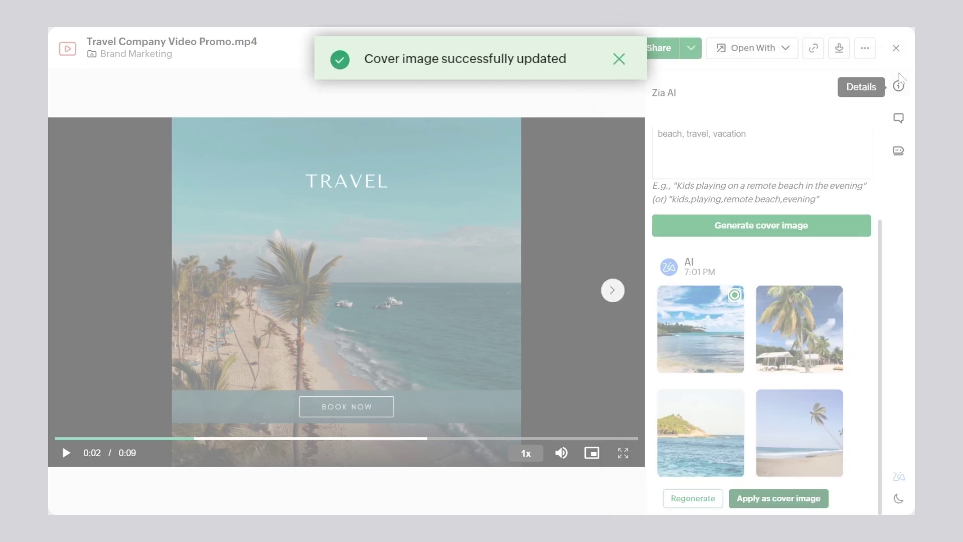
{"action": "left_click", "coordinate": [896, 47]}
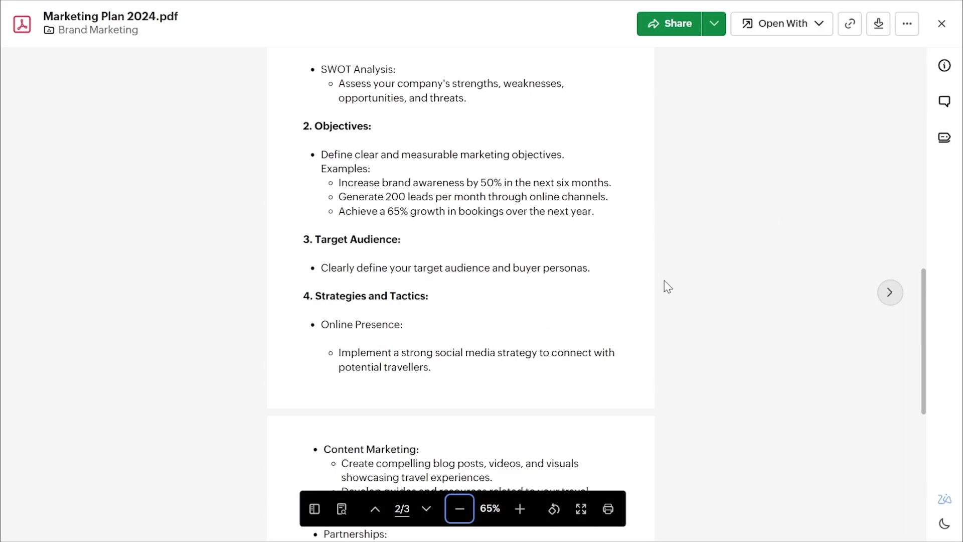
Add an area comment on Online Presence about social media expansion, shorten it with AI, and post it.
{"action": "mouse_move", "coordinate": [315, 236]}
{"action": "left_mouse_down"}
{"action": "mouse_move", "coordinate": [373, 266]}
{"action": "mouse_move", "coordinate": [621, 315]}
{"action": "left_mouse_up"}
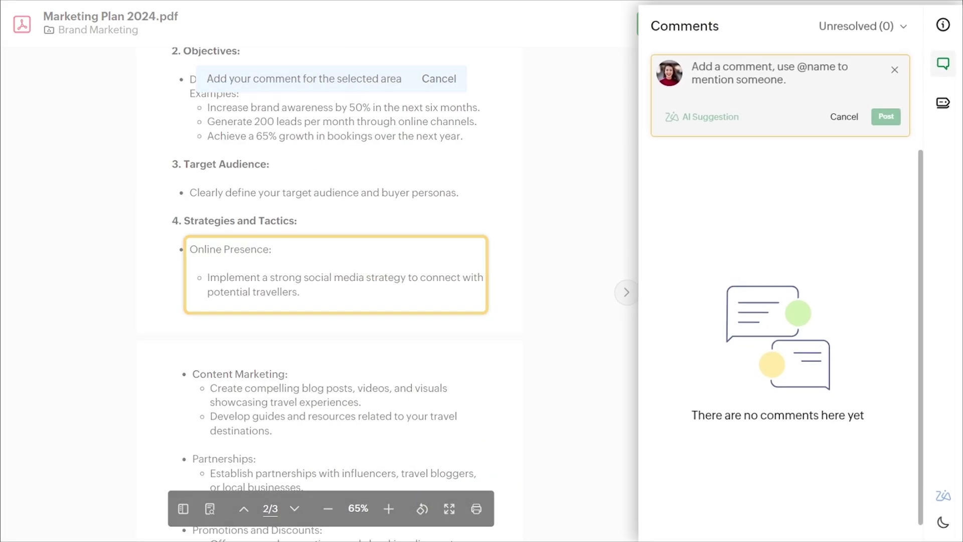
{"action": "type", "text": "In my opinion, I believe that expanding our marketing efforts to social media platforms like Facebook, Instagram and Twitter could significantly increase our brand visibility and engagement with the target audience."}
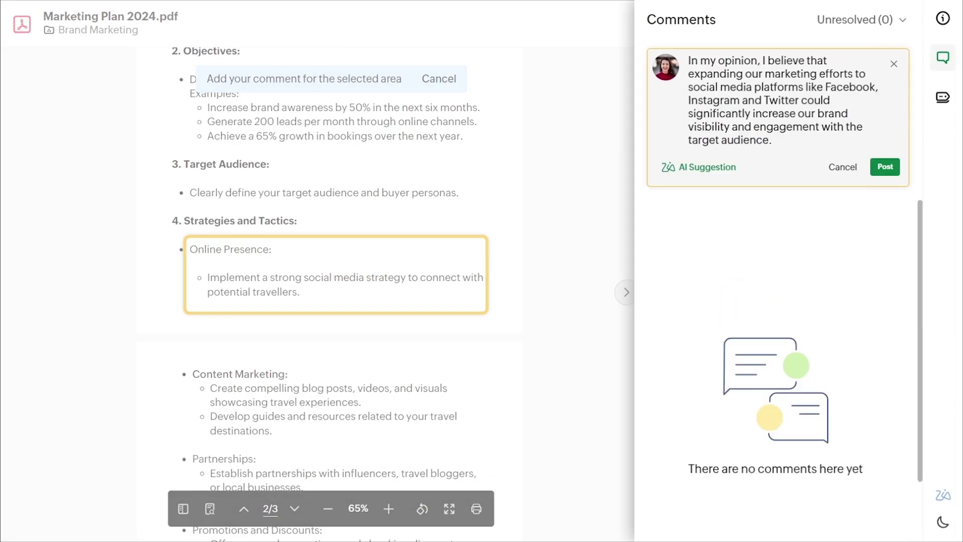
{"action": "left_click", "coordinate": [725, 168]}
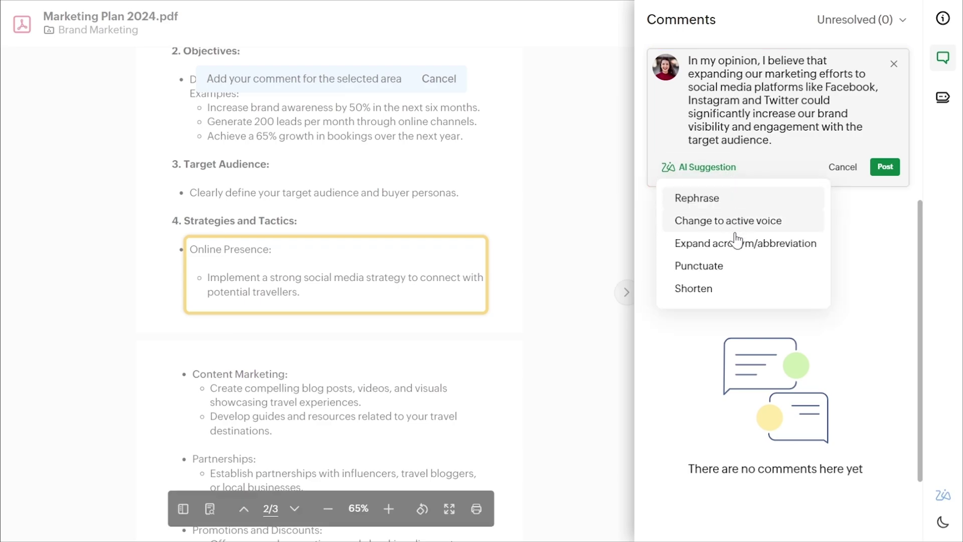
{"action": "left_click", "coordinate": [744, 295]}
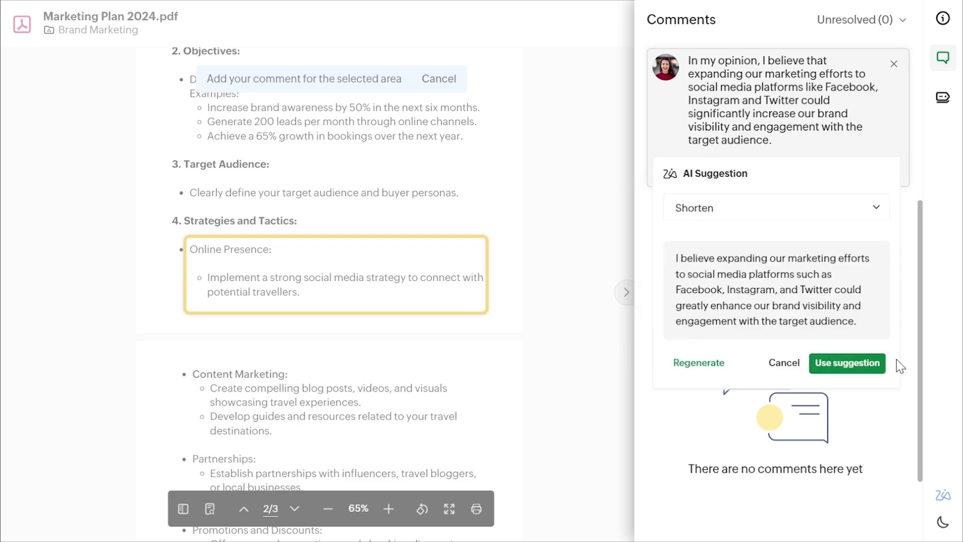
{"action": "left_click", "coordinate": [870, 373]}
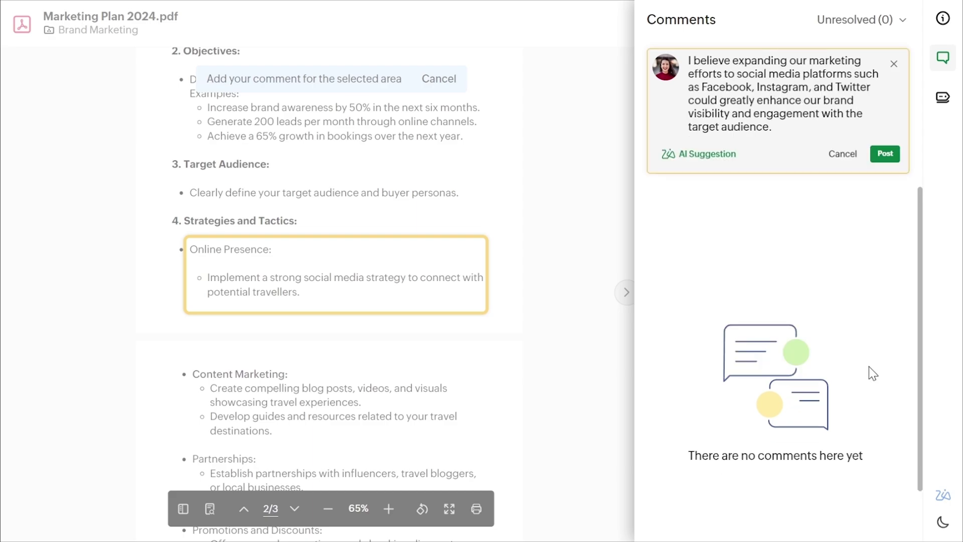
{"action": "left_click", "coordinate": [884, 153]}
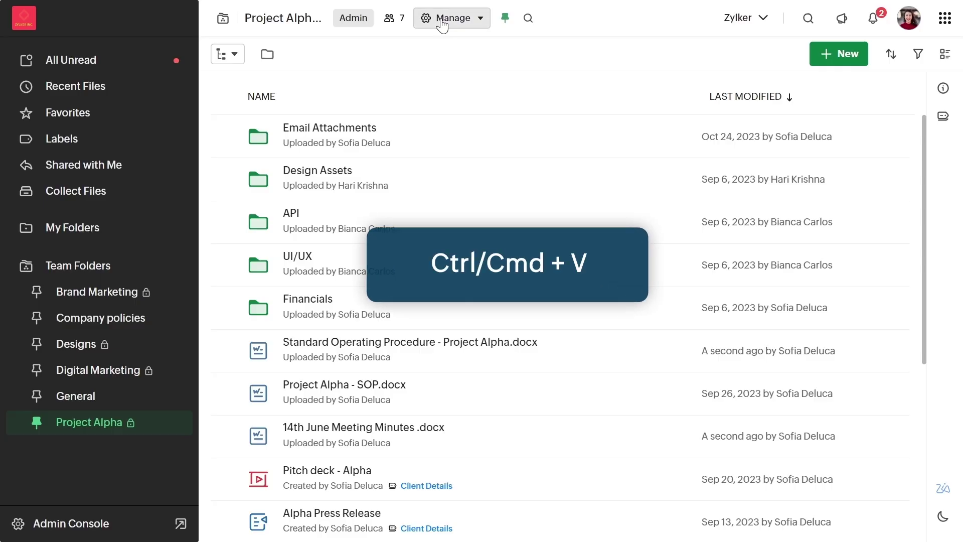
Paste the copied C code as a new code snippet, keeping the language as C.
{"action": "key", "text": "ctrl+v"}
{"action": "left_click", "coordinate": [781, 336]}
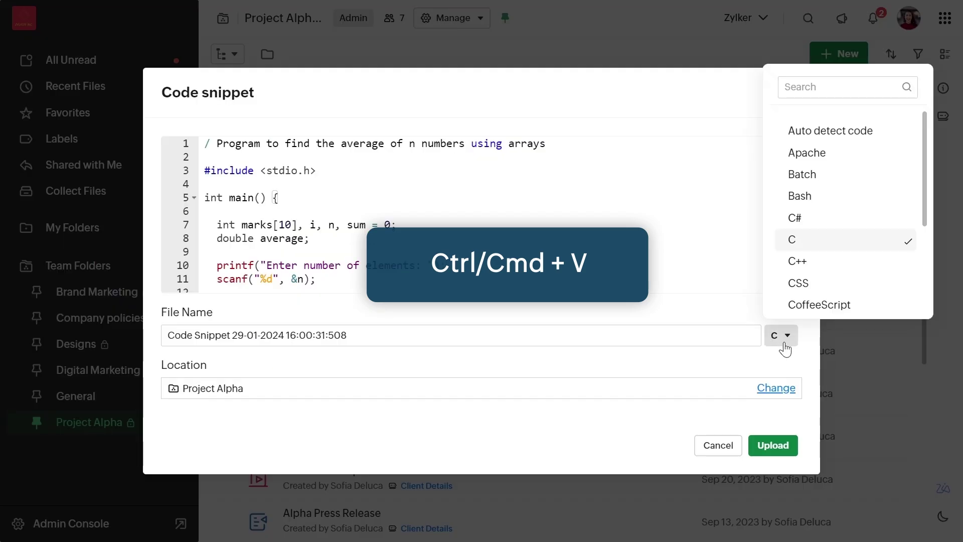
{"action": "scroll", "coordinate": [870, 250], "scroll_direction": "down", "scroll_amount": 2}
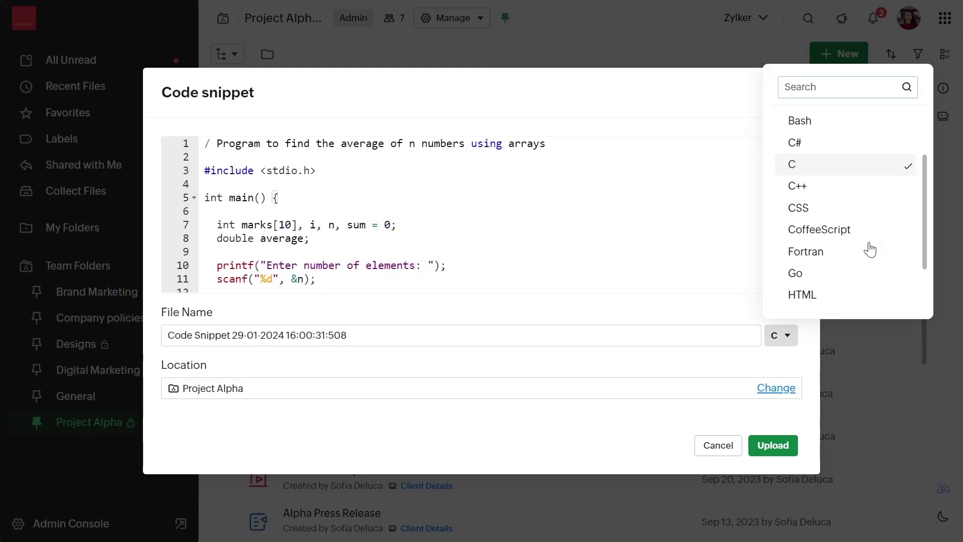
{"action": "scroll", "coordinate": [870, 249], "scroll_direction": "down", "scroll_amount": 3}
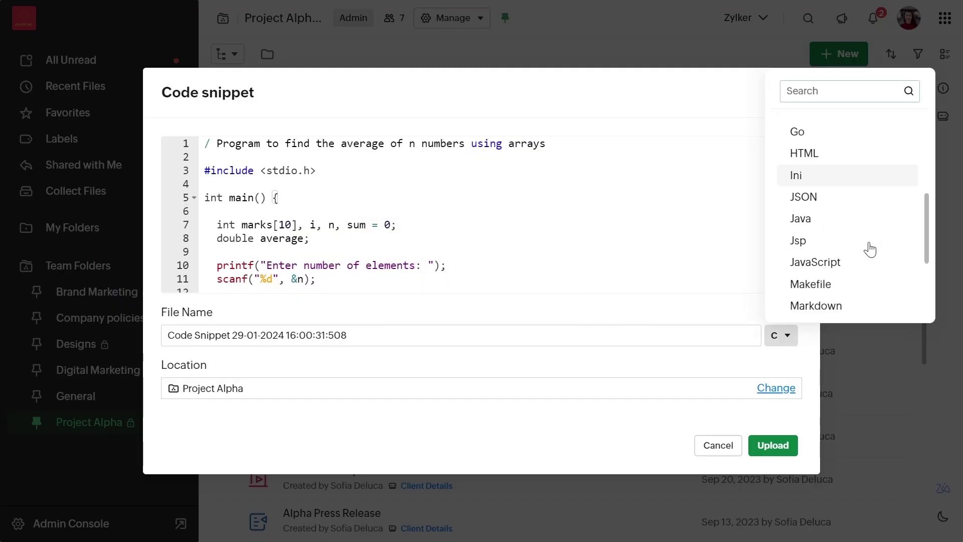
{"action": "scroll", "coordinate": [870, 249], "scroll_direction": "down", "scroll_amount": 3}
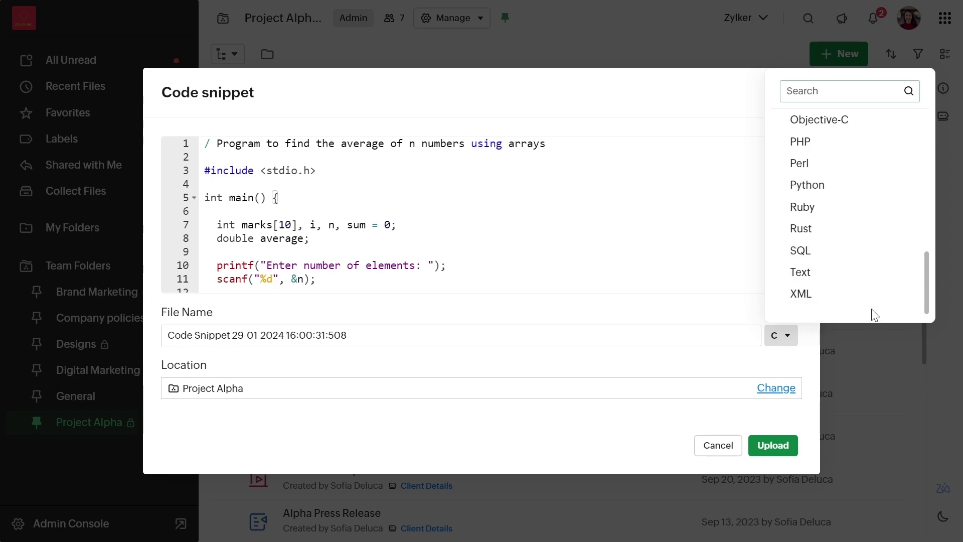
{"action": "left_click", "coordinate": [710, 317]}
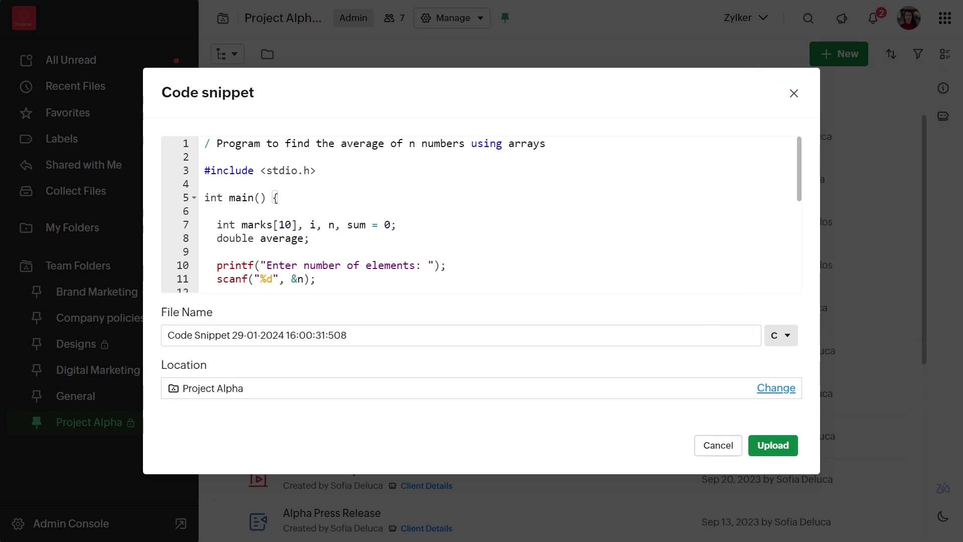
{"action": "scroll", "coordinate": [480, 214], "scroll_direction": "down", "scroll_amount": 5}
{"action": "scroll", "coordinate": [481, 214], "scroll_direction": "up", "scroll_amount": 5}
Rename the snippet to 'Average Calculation' and upload it to Project Alpha.
{"action": "triple_click", "coordinate": [257, 335]}
{"action": "key", "text": "BackSpace"}
{"action": "type", "text": "Average Calculation"}
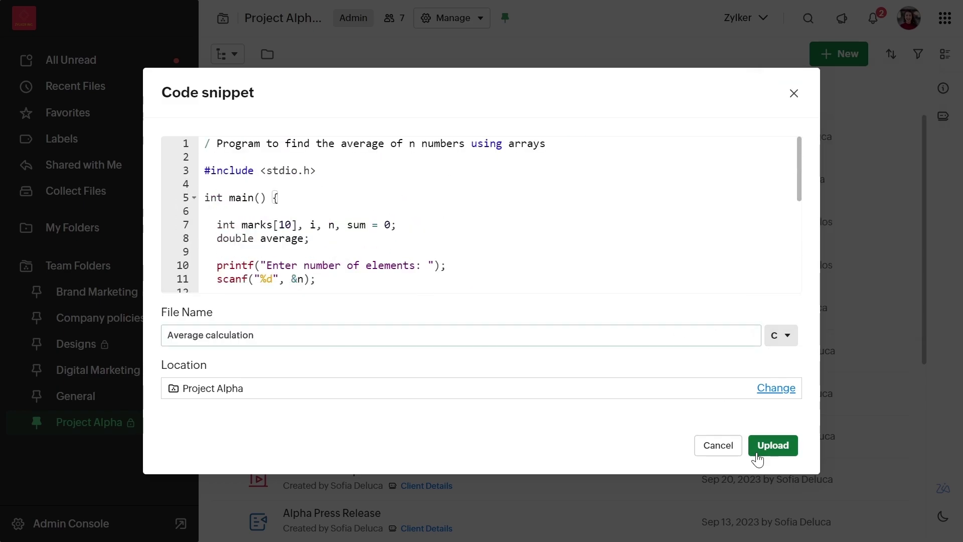
{"action": "left_click", "coordinate": [756, 453]}
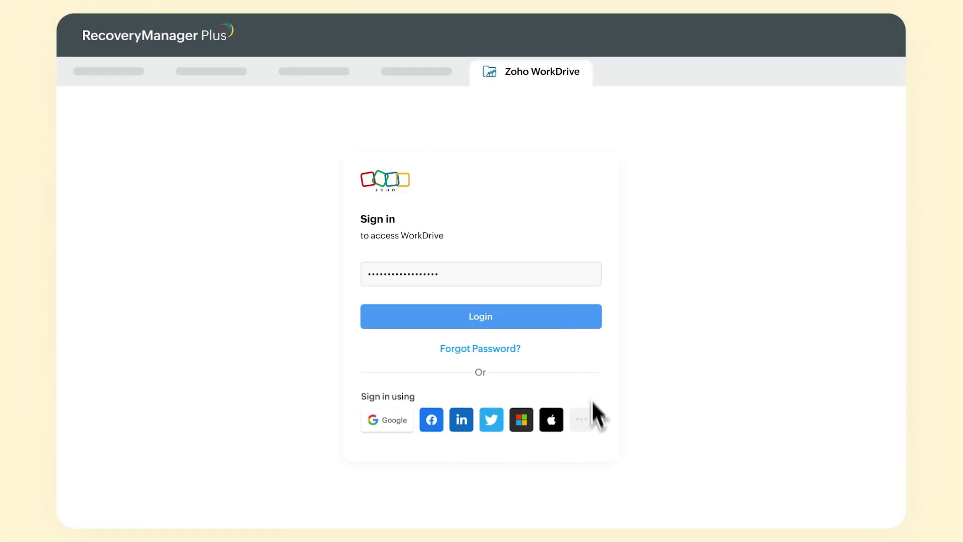
Configure a Daily Zylker team backup of Team and My folders for all 120 users, and save it.
{"action": "left_click", "coordinate": [577, 327]}
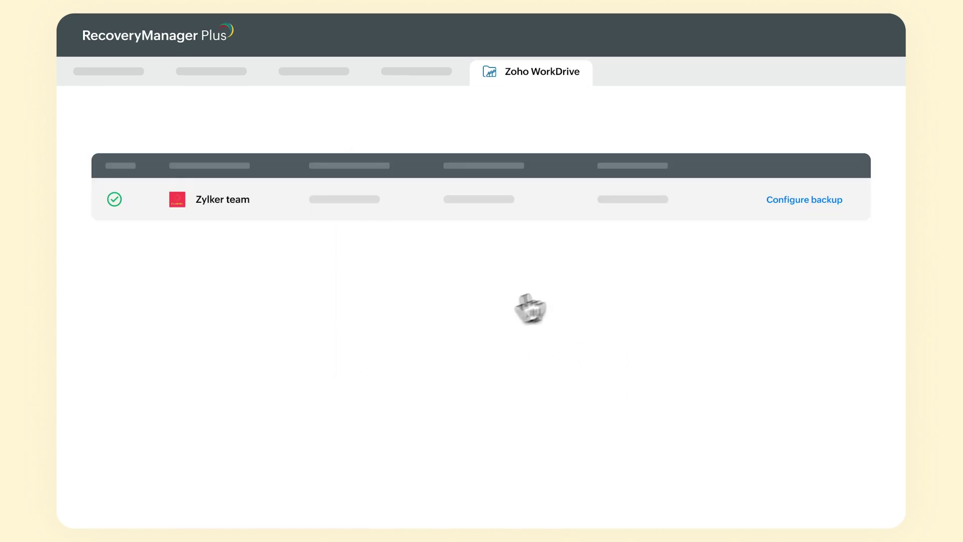
{"action": "left_click", "coordinate": [795, 204]}
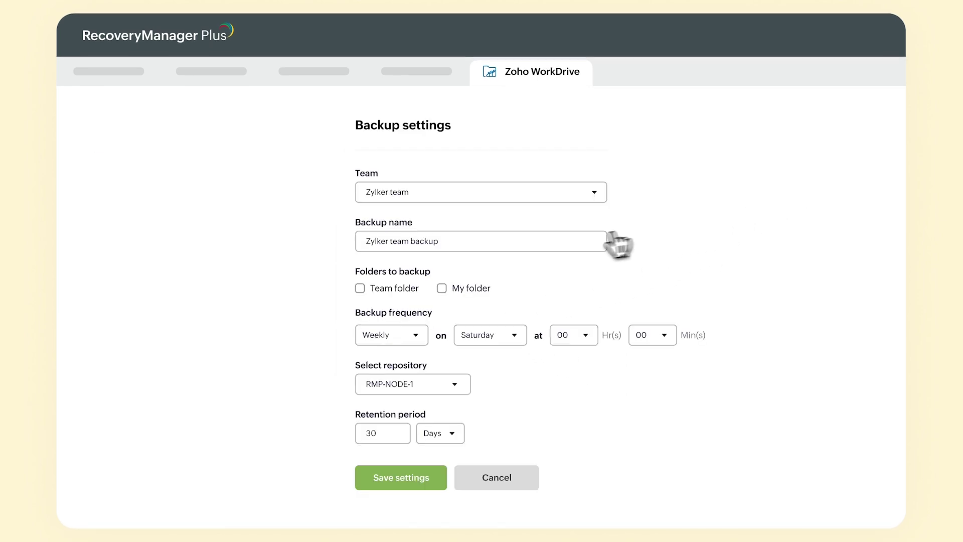
{"action": "left_click", "coordinate": [382, 291]}
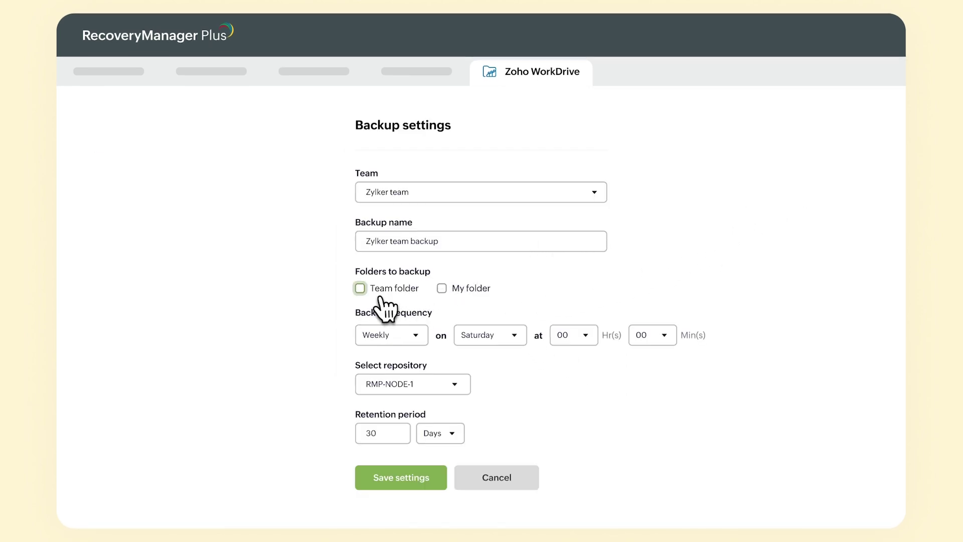
{"action": "left_click", "coordinate": [457, 290]}
{"action": "left_click", "coordinate": [596, 296]}
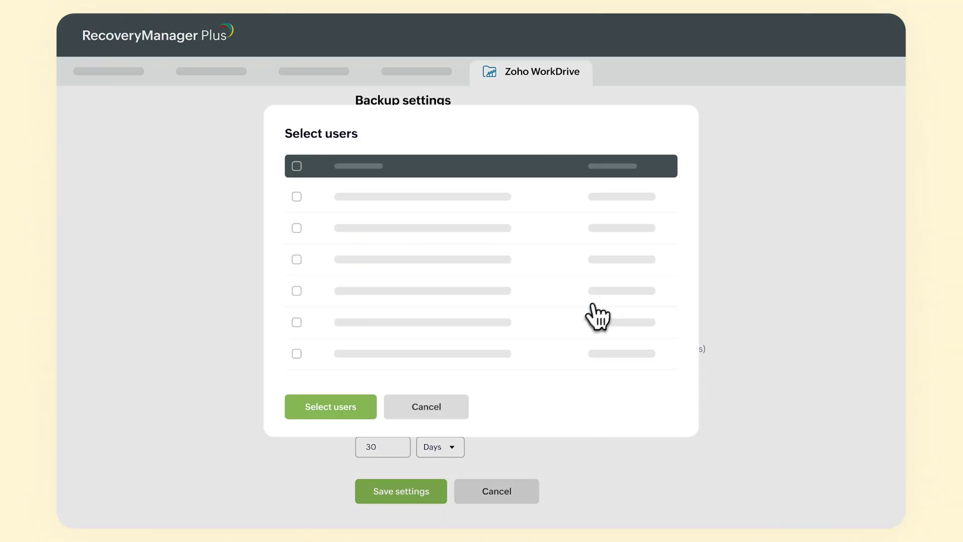
{"action": "left_click", "coordinate": [297, 166]}
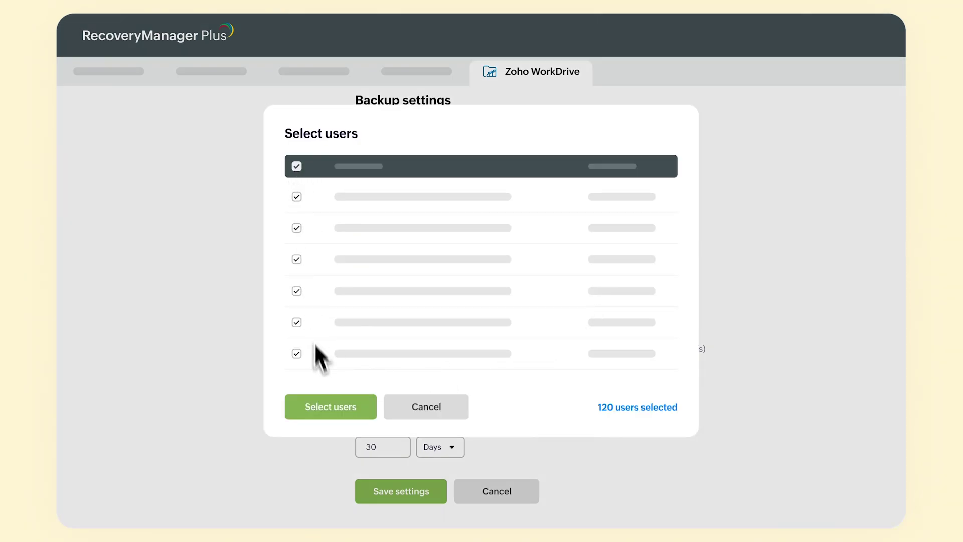
{"action": "left_click", "coordinate": [329, 407]}
{"action": "left_click", "coordinate": [385, 351]}
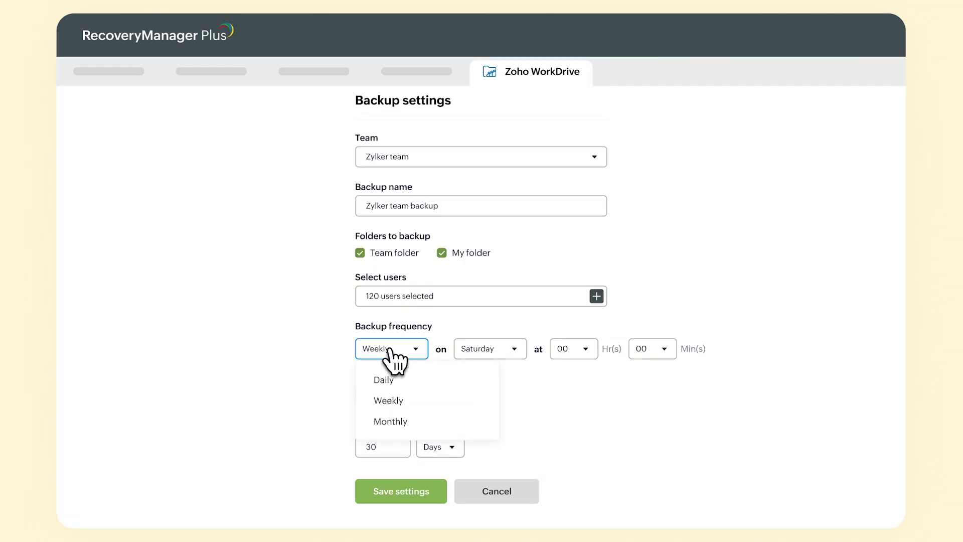
{"action": "left_click", "coordinate": [396, 380]}
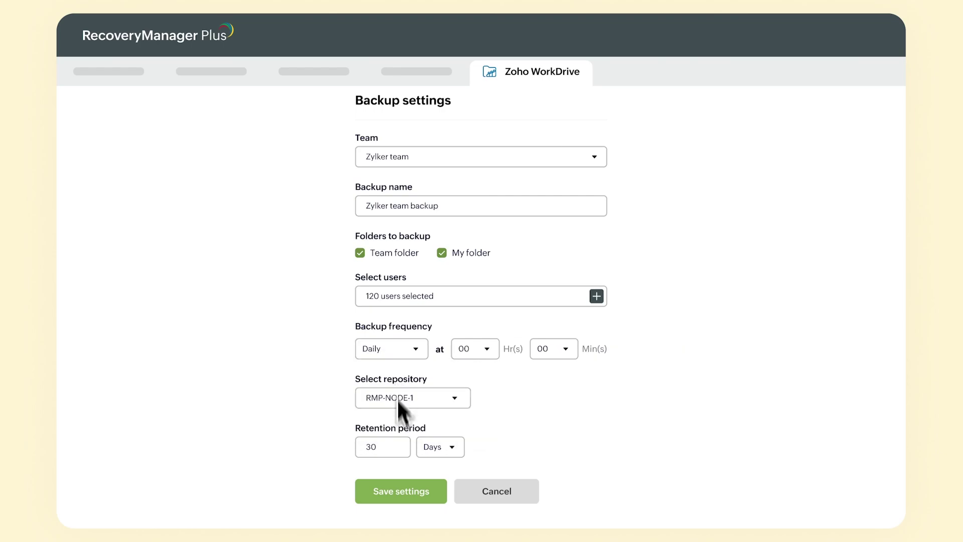
{"action": "left_click", "coordinate": [404, 492]}
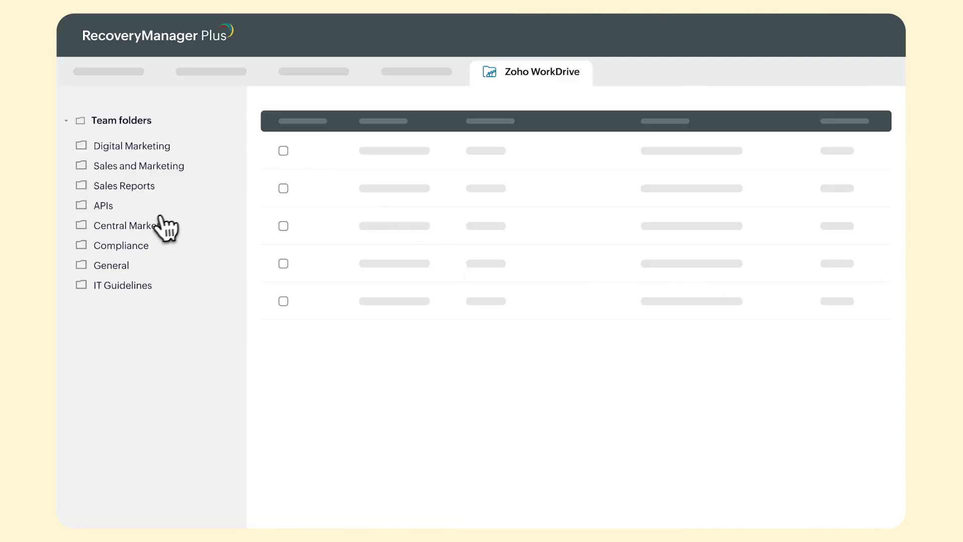
Select all backed-up files in the Central Marketing team folder and restore them.
{"action": "left_click", "coordinate": [150, 228]}
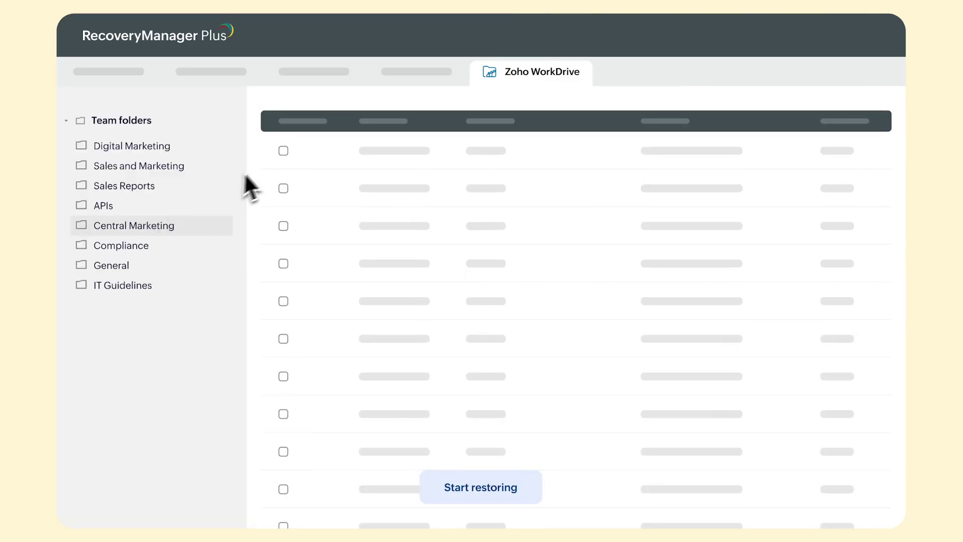
{"action": "left_click", "coordinate": [283, 150]}
{"action": "left_click", "coordinate": [862, 491]}
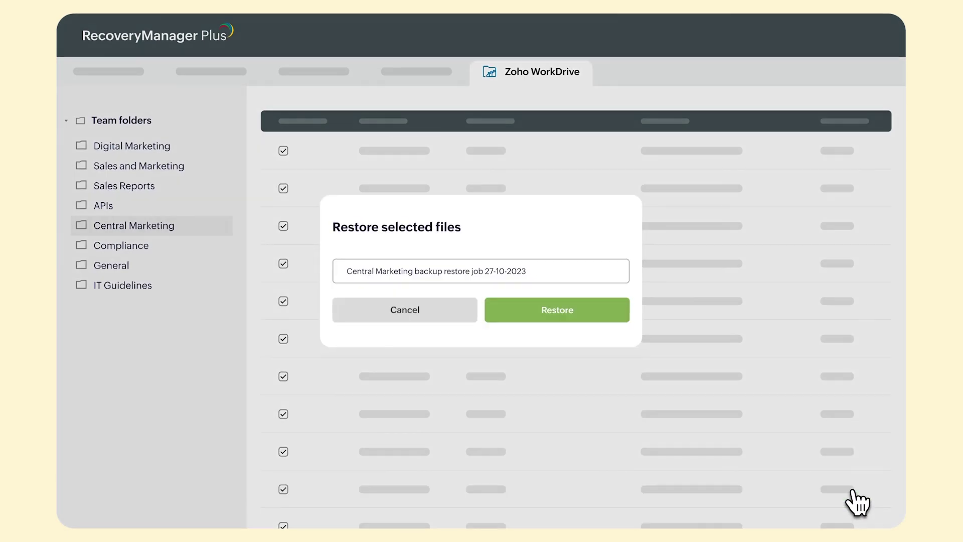
{"action": "left_click", "coordinate": [620, 315]}
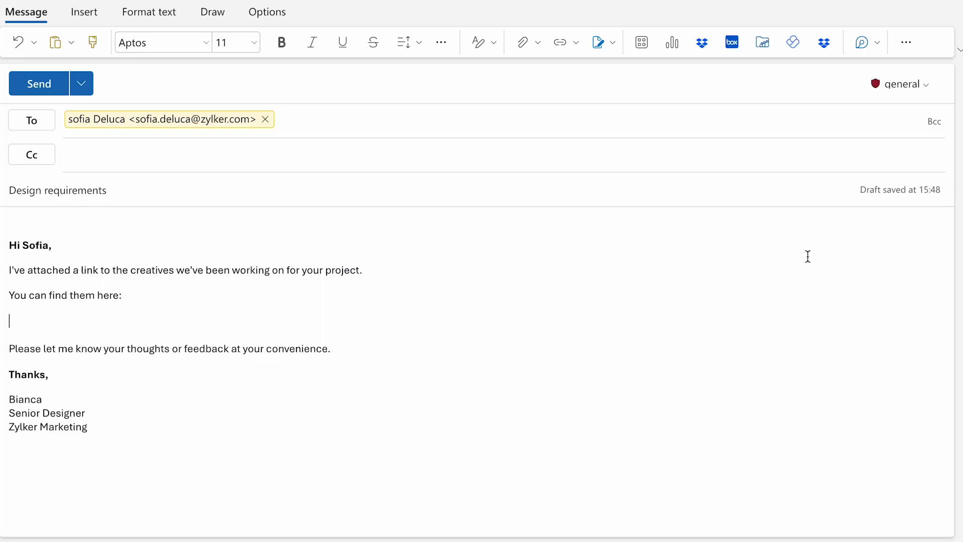
Insert a WorkDrive share link to the Austin SuperFoods Creatives folder into the email draft.
{"action": "left_click", "coordinate": [775, 46]}
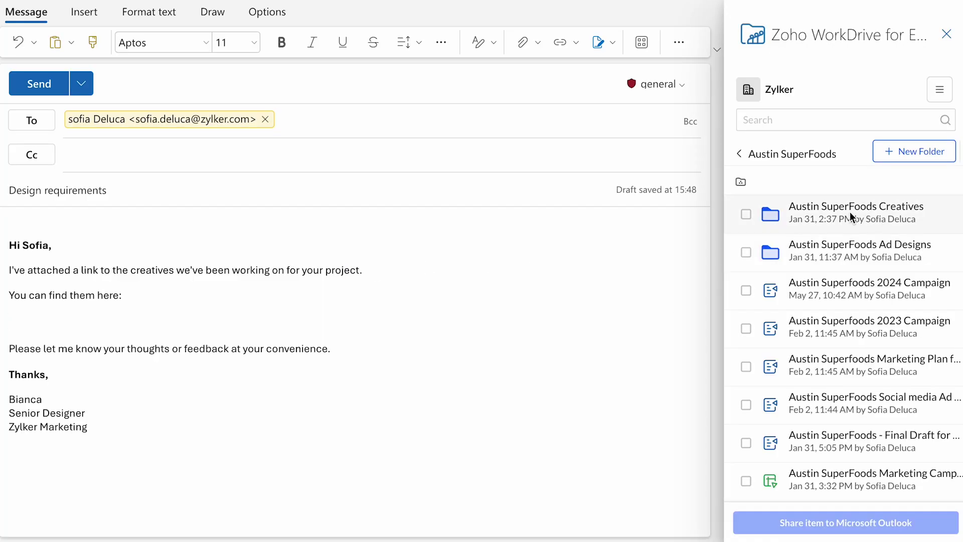
{"action": "left_click", "coordinate": [747, 214]}
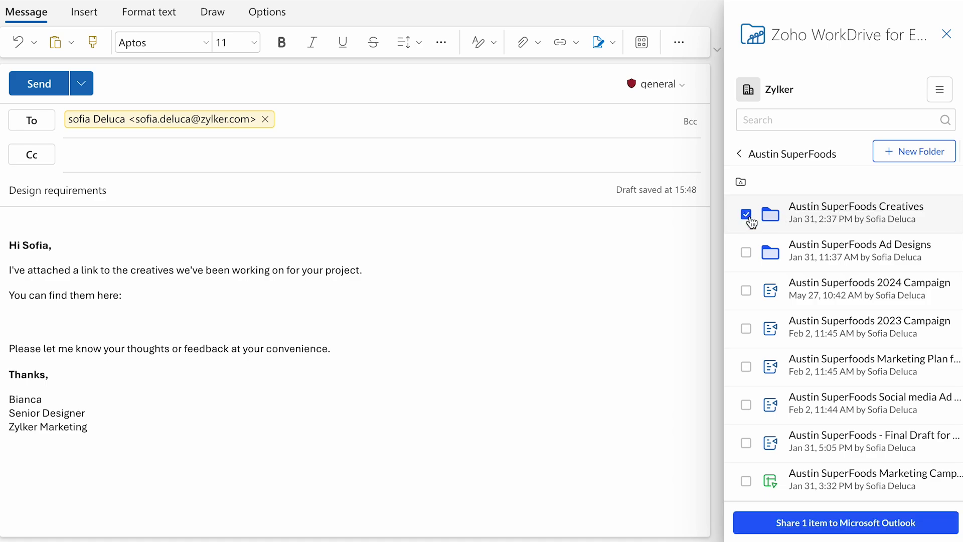
{"action": "left_click", "coordinate": [899, 522]}
{"action": "left_click", "coordinate": [937, 393]}
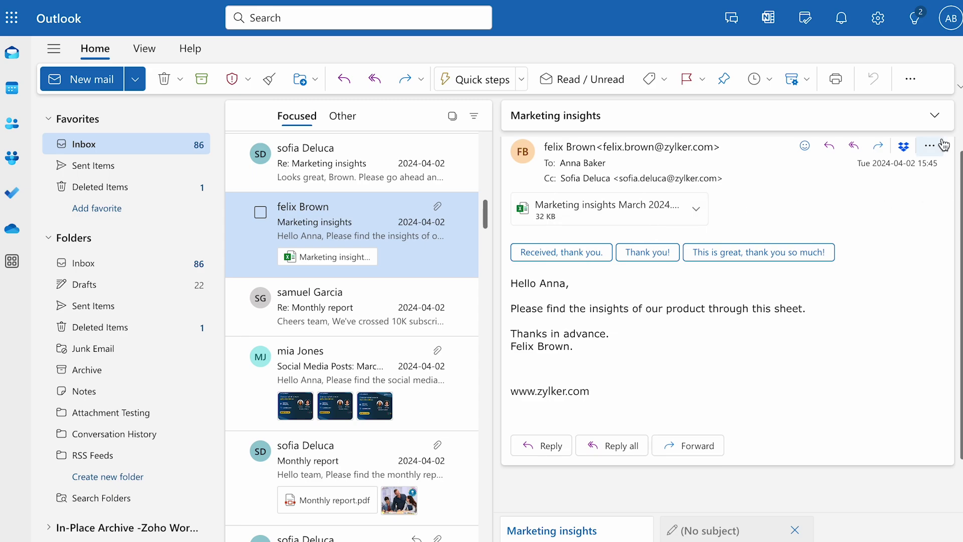
Save the received email's Marketing insights attachment to WorkDrive.
{"action": "left_click", "coordinate": [930, 146]}
{"action": "left_click", "coordinate": [899, 125]}
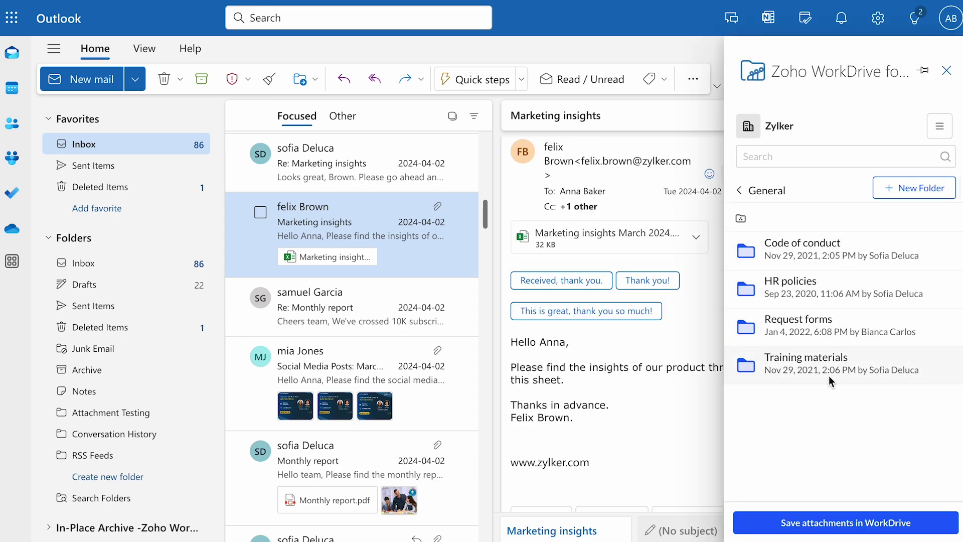
{"action": "left_click", "coordinate": [858, 522]}
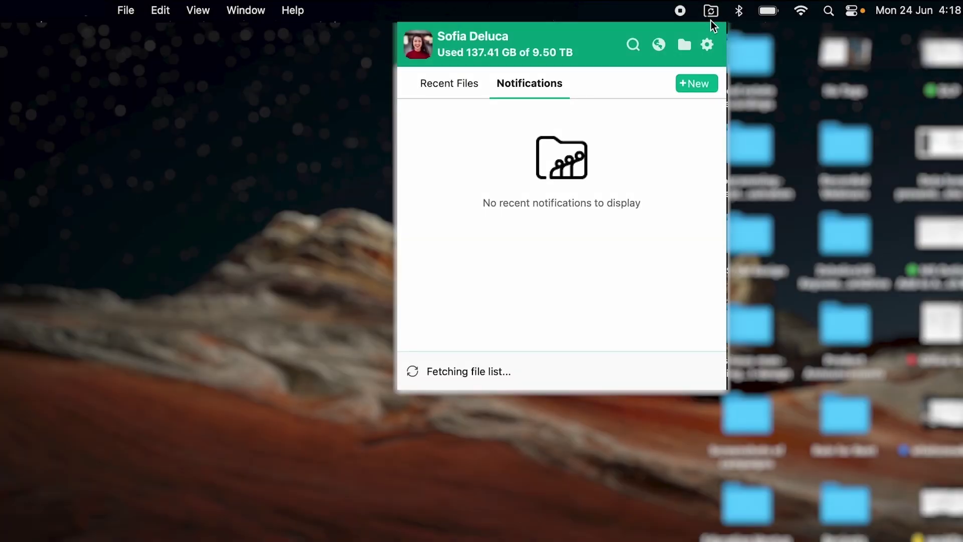
Create a new team folder named Zylker Marketing.
{"action": "left_click", "coordinate": [696, 82]}
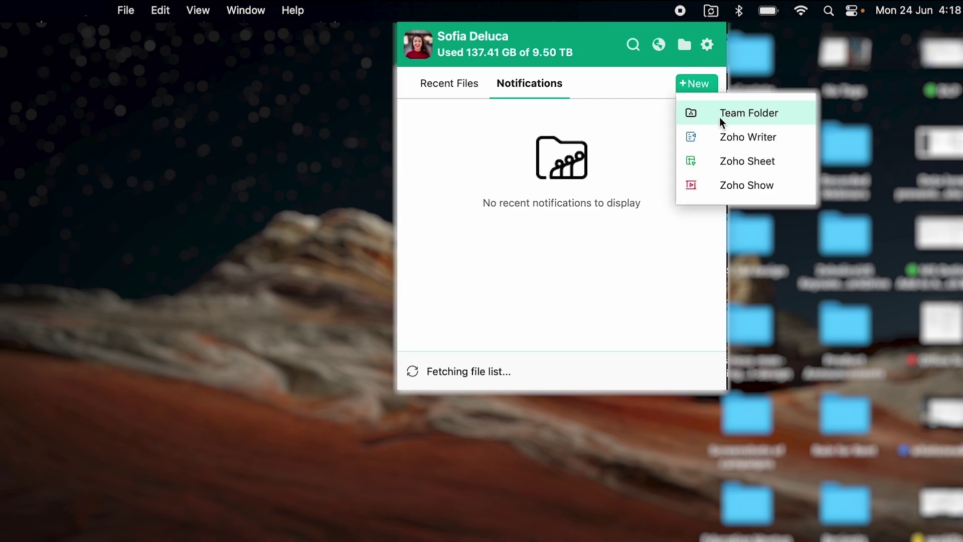
{"action": "left_click", "coordinate": [720, 114]}
{"action": "type", "text": "Z"}
{"action": "left_click", "coordinate": [468, 531]}
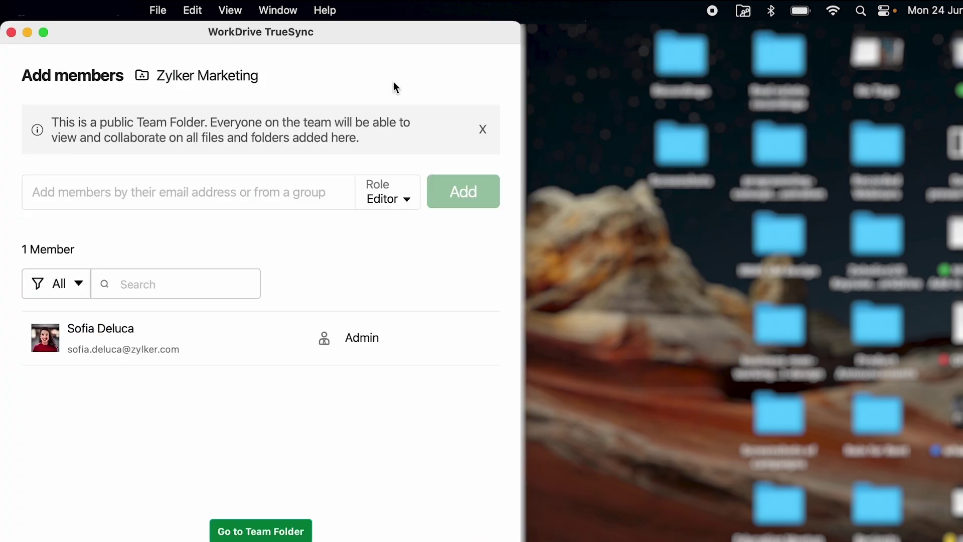
Add a suggested teammate as a member of the folder, then remove them again.
{"action": "left_click", "coordinate": [279, 196]}
{"action": "type", "text": "anna"}
{"action": "key", "text": "Down"}
{"action": "key", "text": "Return"}
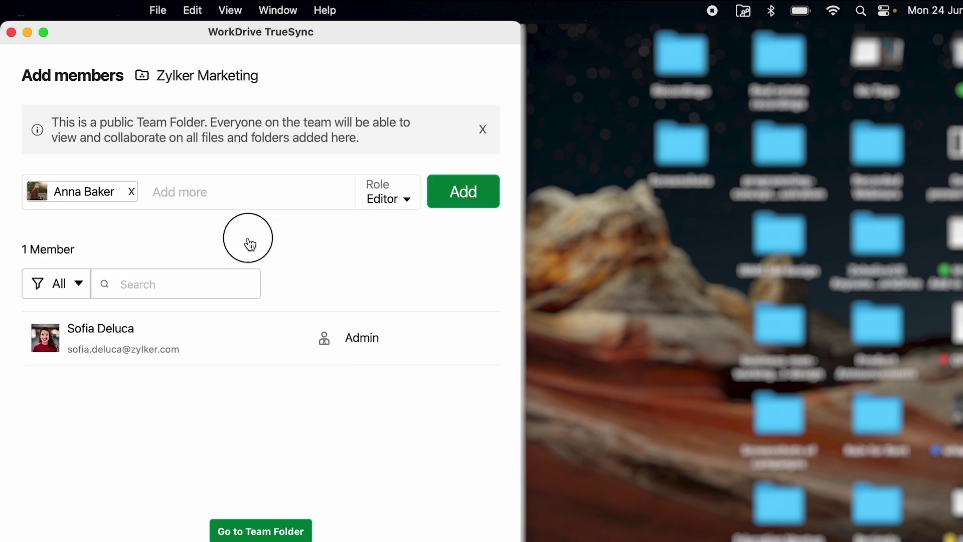
{"action": "left_click", "coordinate": [455, 211]}
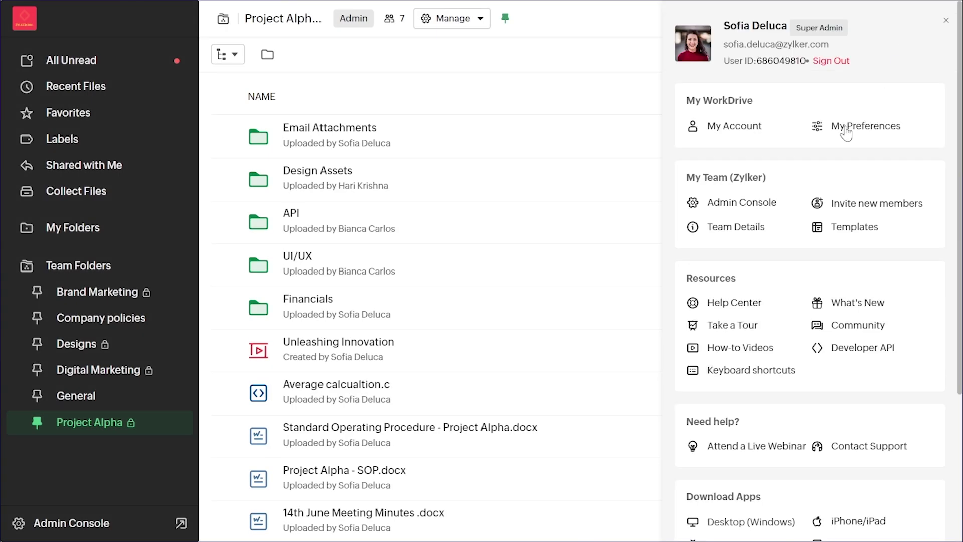
Edit the Zoho Accounts profile and choose Malayalam from the Language dropdown.
{"action": "left_click", "coordinate": [760, 134]}
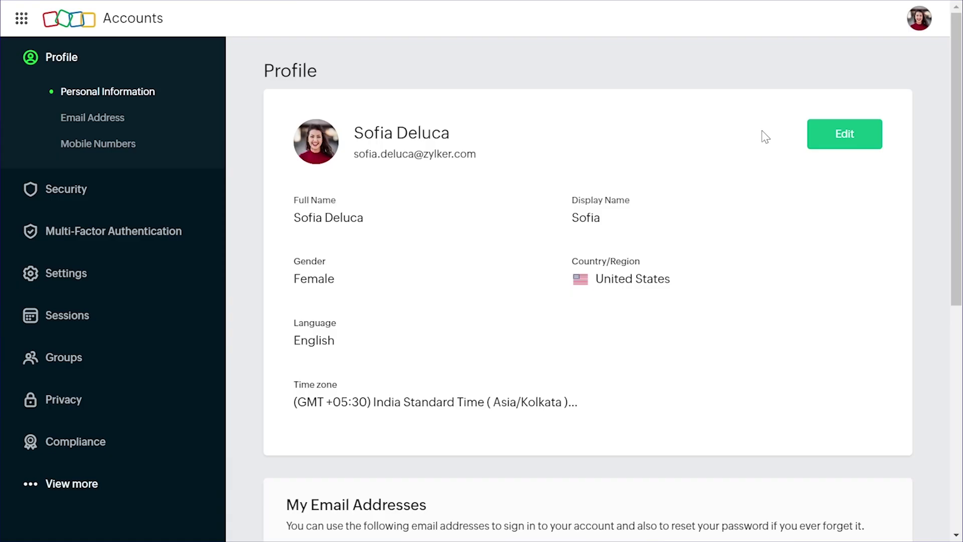
{"action": "left_click", "coordinate": [845, 133]}
{"action": "scroll", "coordinate": [572, 291], "scroll_direction": "down", "scroll_amount": 3}
{"action": "left_click", "coordinate": [522, 285]}
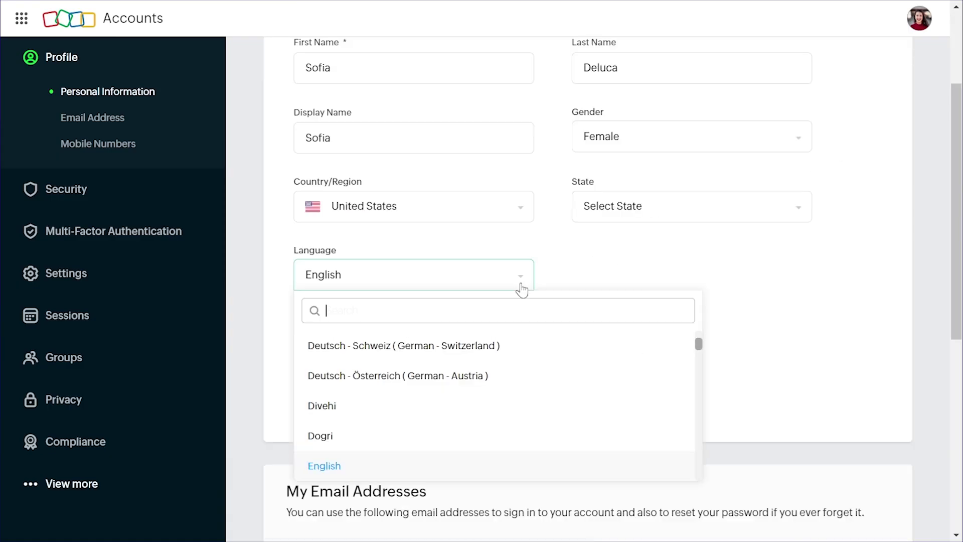
{"action": "scroll", "coordinate": [624, 361], "scroll_direction": "down", "scroll_amount": 10}
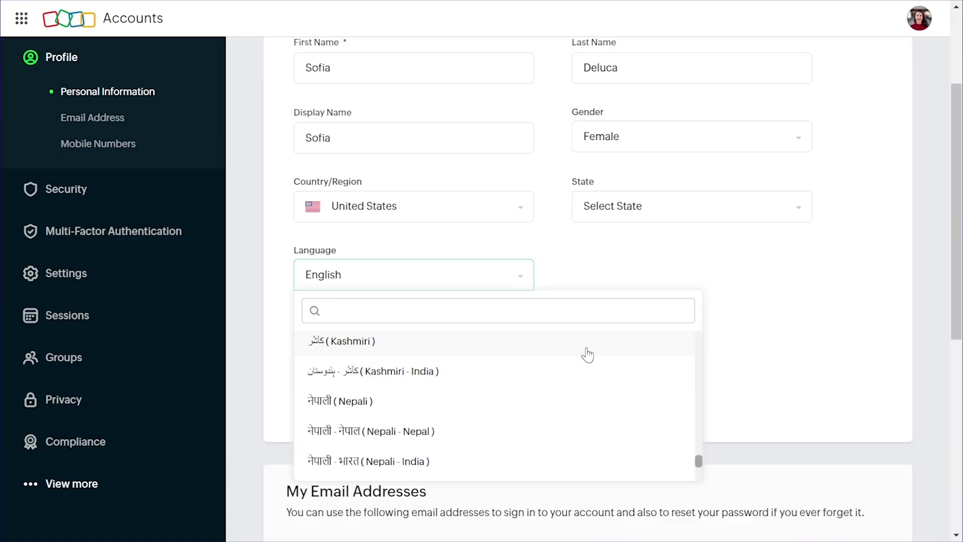
{"action": "scroll", "coordinate": [588, 355], "scroll_direction": "down", "scroll_amount": 10}
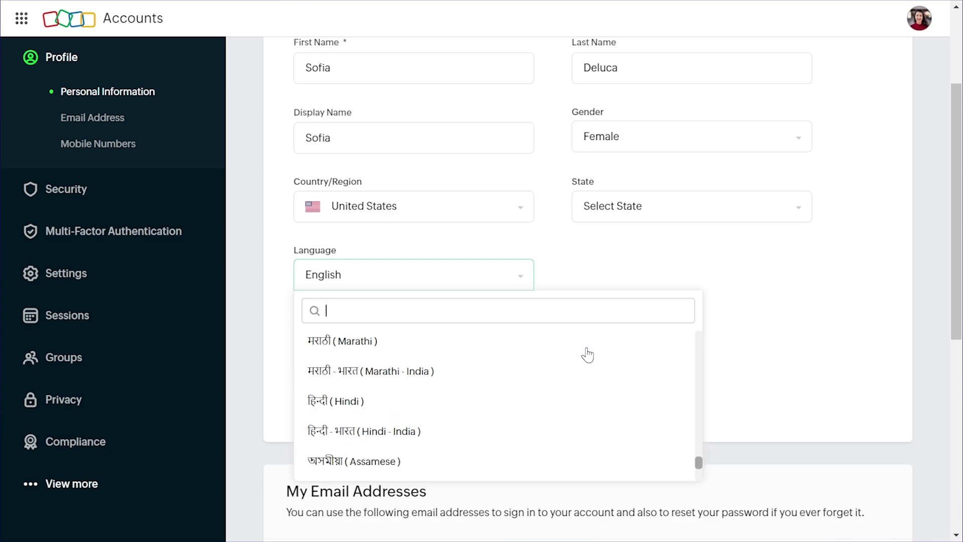
{"action": "scroll", "coordinate": [587, 355], "scroll_direction": "down", "scroll_amount": 10}
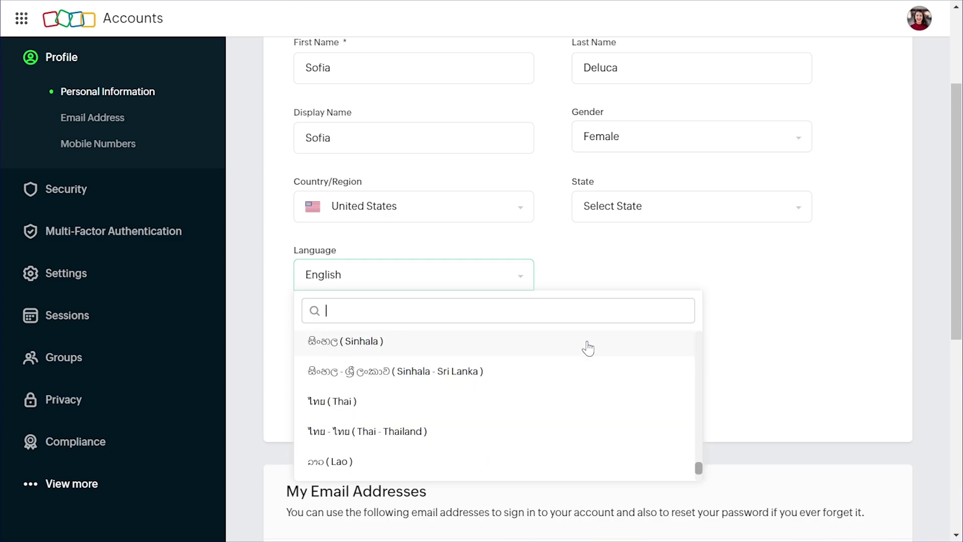
{"action": "left_click", "coordinate": [598, 281]}
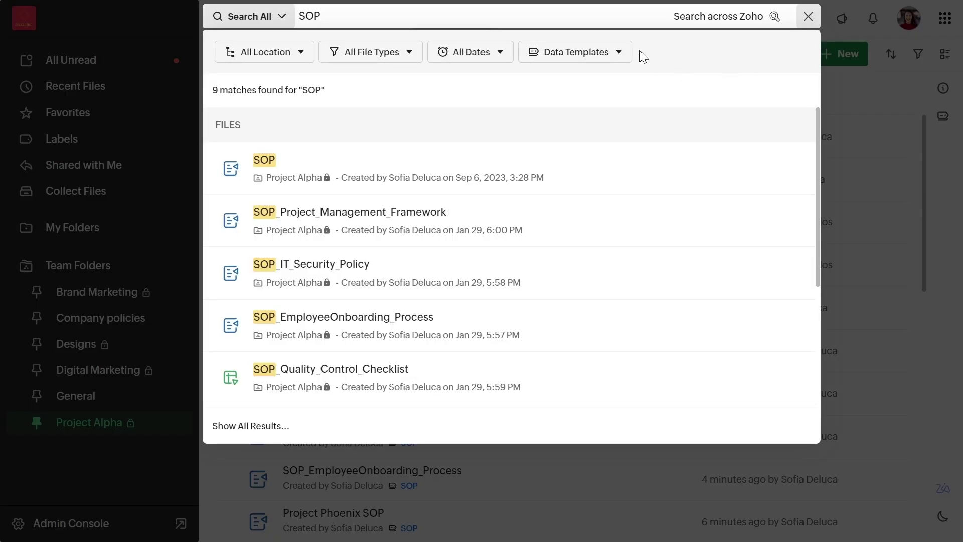
Filter the SOP search to the SOP data template where Project Name contains PHOENIX.
{"action": "left_click", "coordinate": [631, 53]}
{"action": "left_click", "coordinate": [652, 185]}
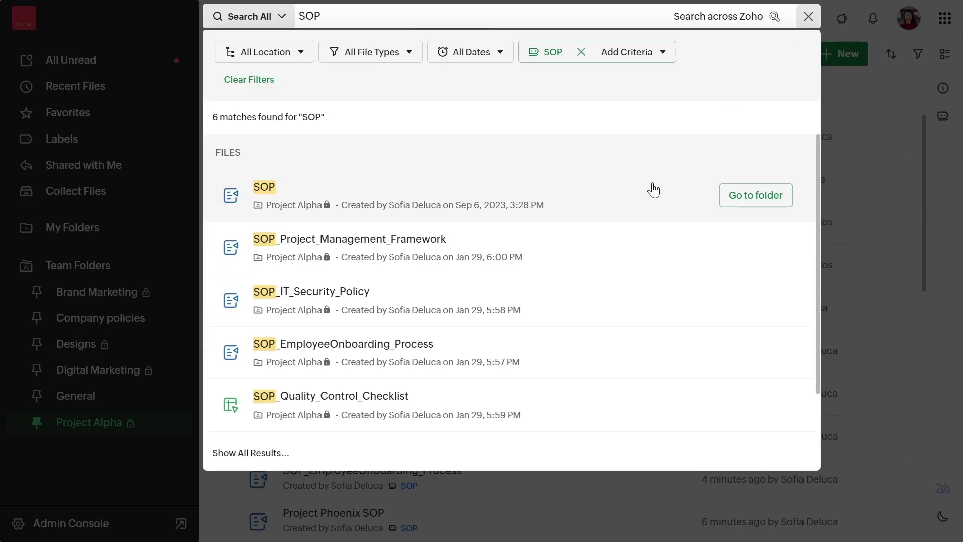
{"action": "left_click", "coordinate": [628, 52]}
{"action": "type", "text": "PHOENIX"}
{"action": "left_click", "coordinate": [245, 216]}
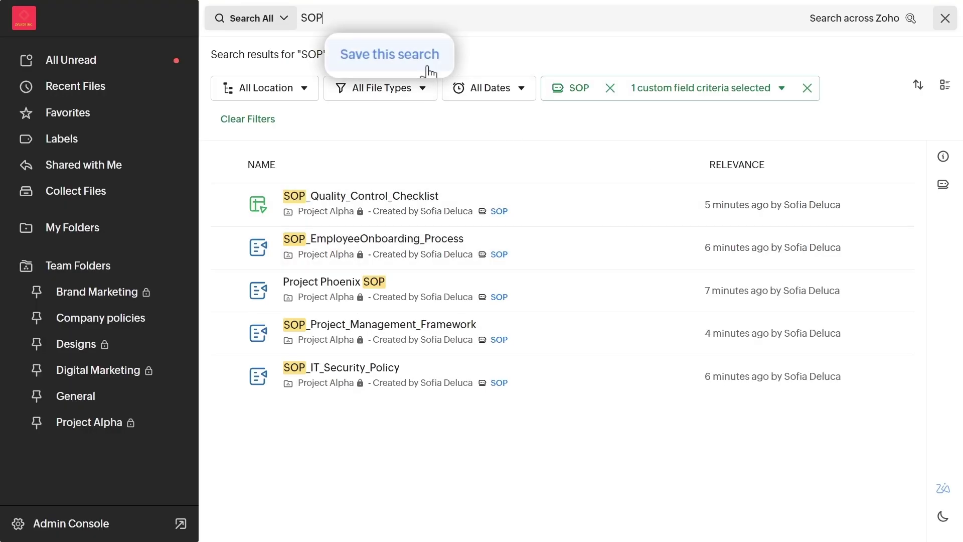
Save the filtered search as SOP and rerun it from Saved searches.
{"action": "left_click", "coordinate": [415, 56]}
{"action": "type", "text": "SOP"}
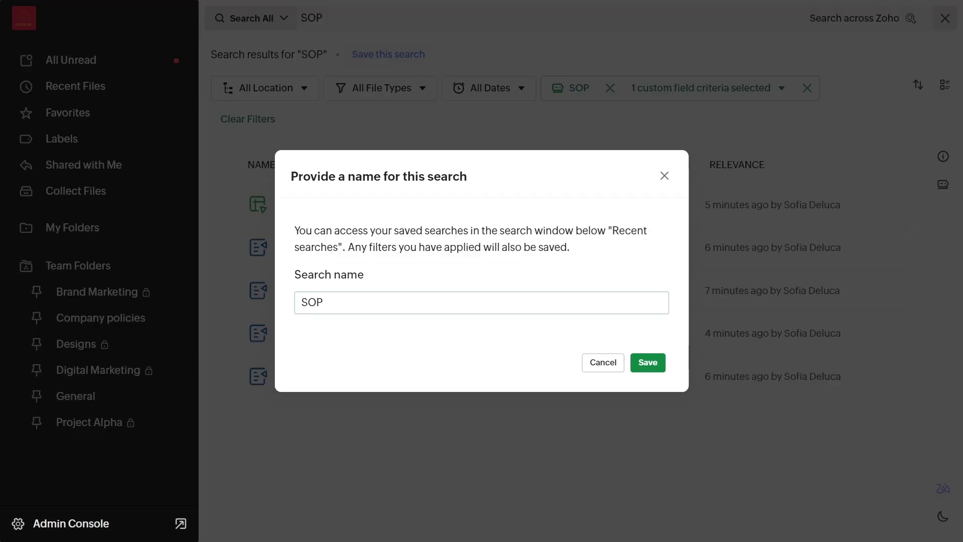
{"action": "left_click", "coordinate": [652, 369]}
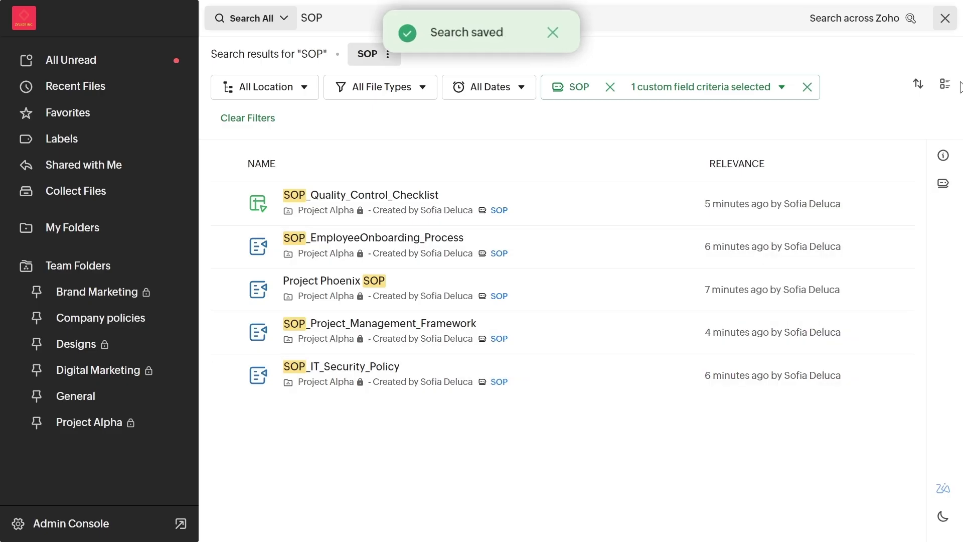
{"action": "left_click", "coordinate": [553, 32]}
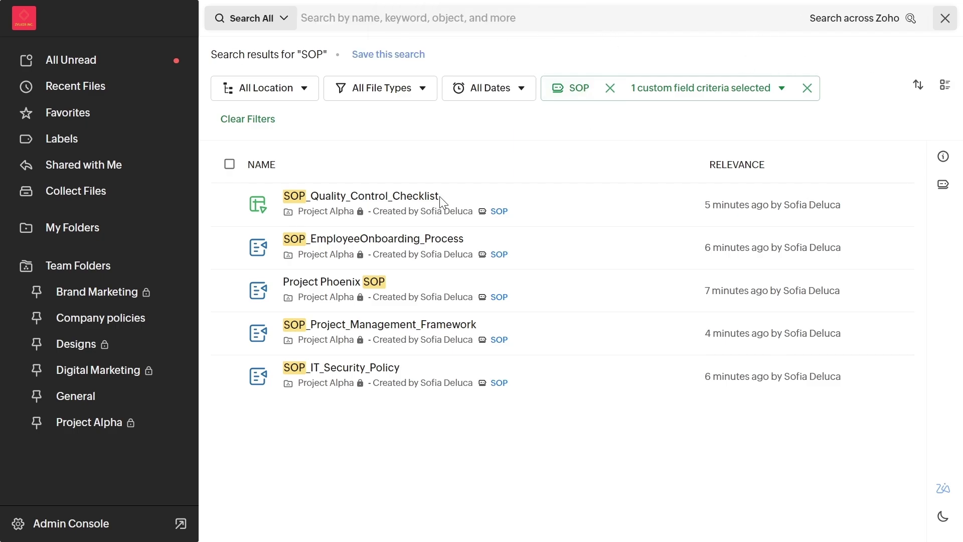
{"action": "left_click", "coordinate": [452, 18]}
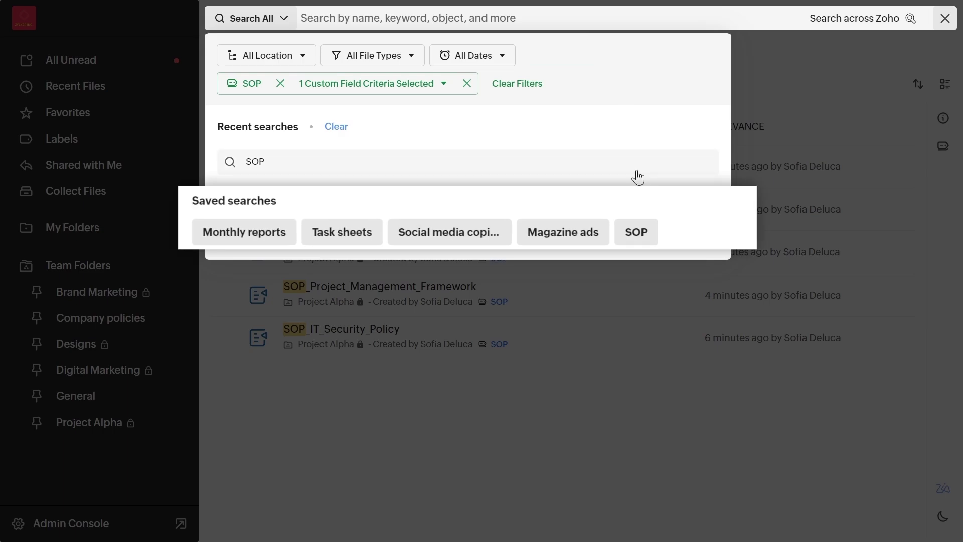
{"action": "left_click", "coordinate": [636, 243]}
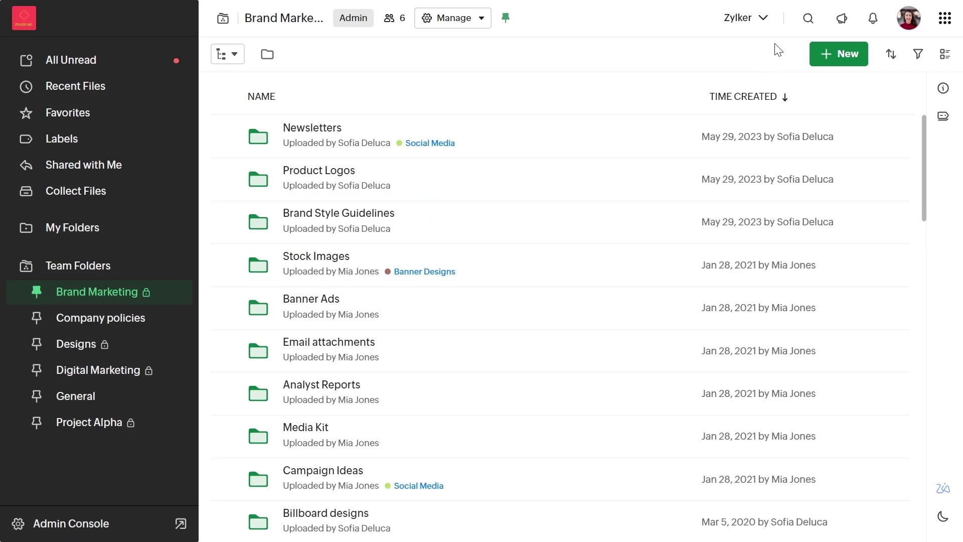
Search for 'Brand' and scroll through the full results page of files and folders.
{"action": "left_click", "coordinate": [807, 18]}
{"action": "type", "text": "Brand"}
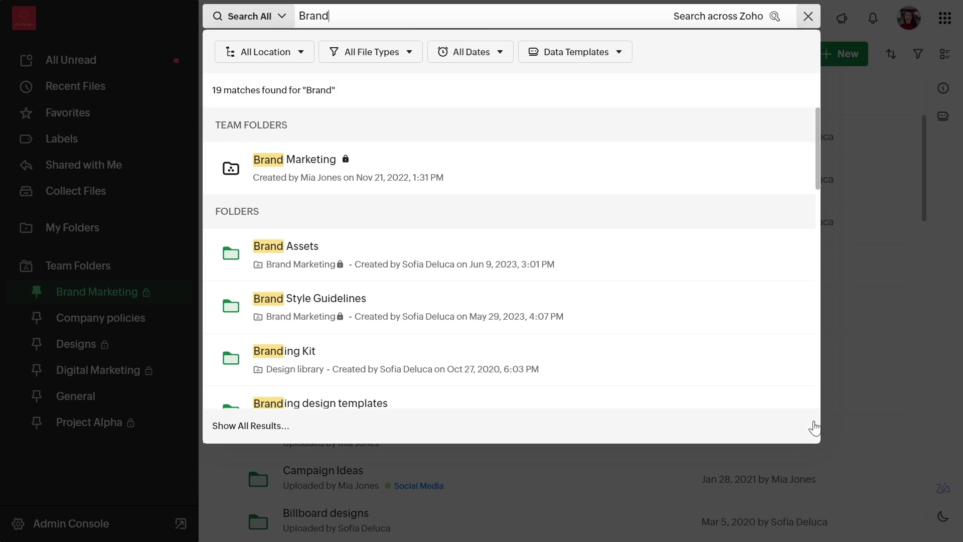
{"action": "left_click", "coordinate": [792, 427]}
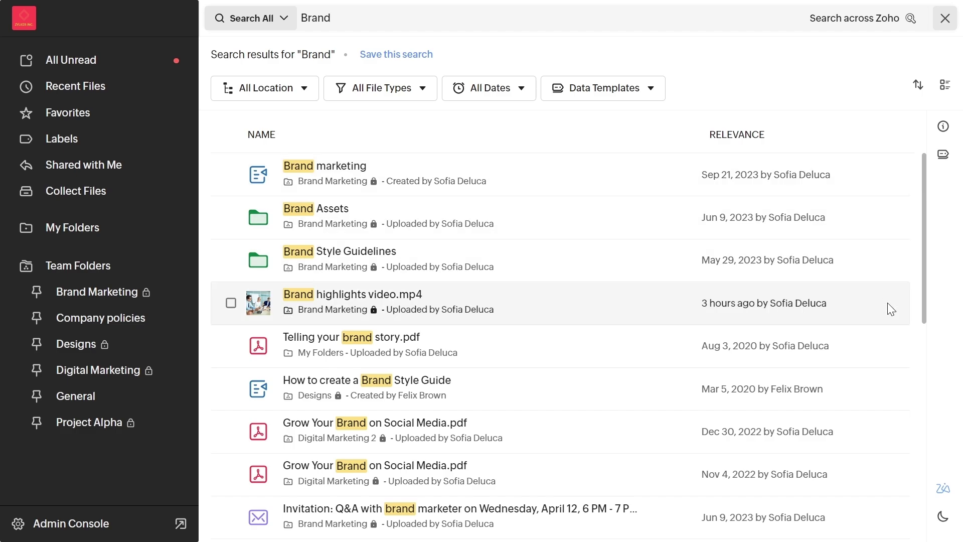
{"action": "scroll", "coordinate": [898, 377], "scroll_direction": "down", "scroll_amount": 2}
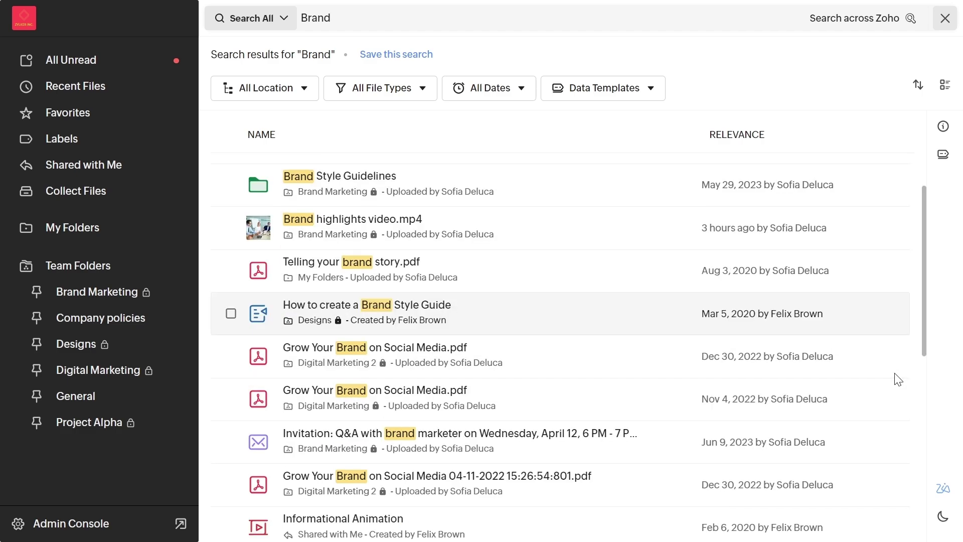
{"action": "scroll", "coordinate": [898, 380], "scroll_direction": "down", "scroll_amount": 4}
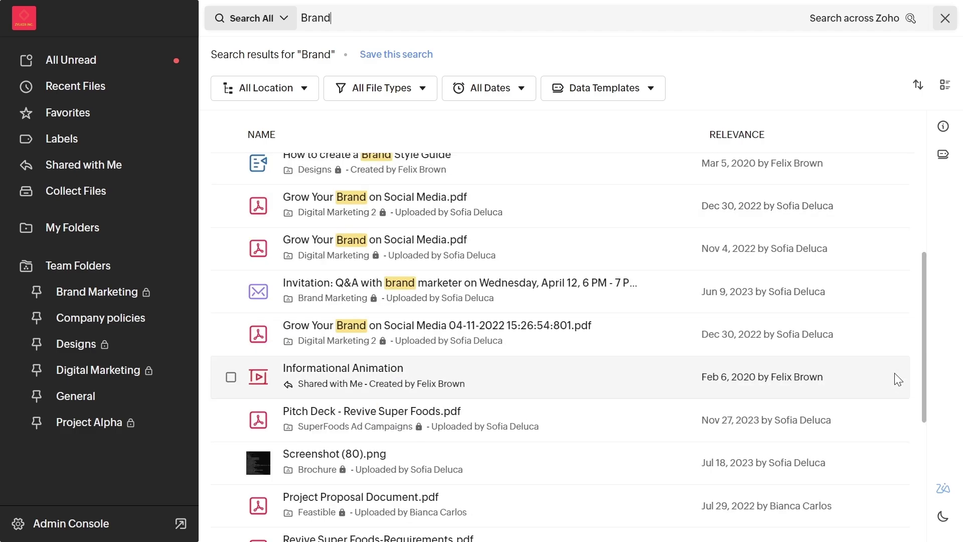
{"action": "scroll", "coordinate": [896, 372], "scroll_direction": "up", "scroll_amount": 6}
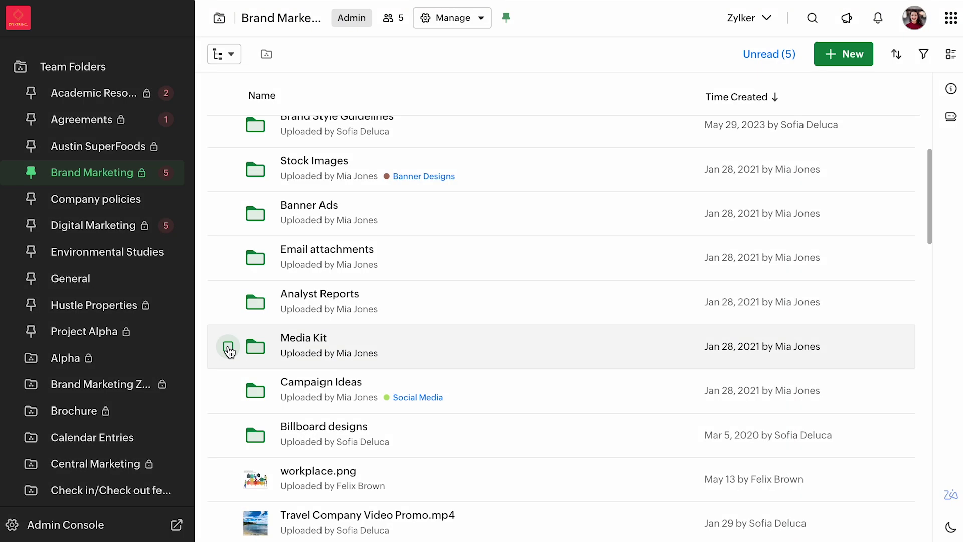
Copy the Media Kit folder's embed code, then search the embedded folder for 'proposal'.
{"action": "left_click", "coordinate": [228, 346]}
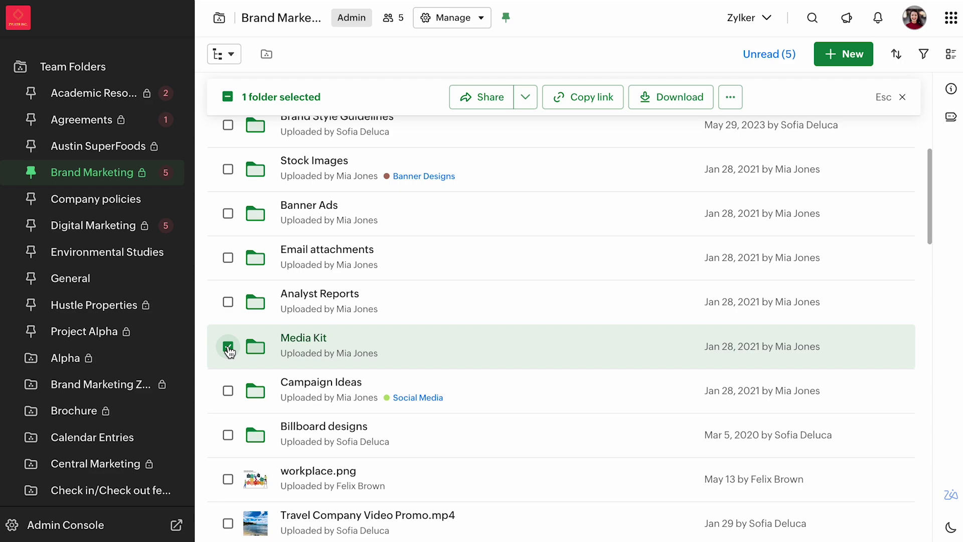
{"action": "left_click", "coordinate": [740, 102]}
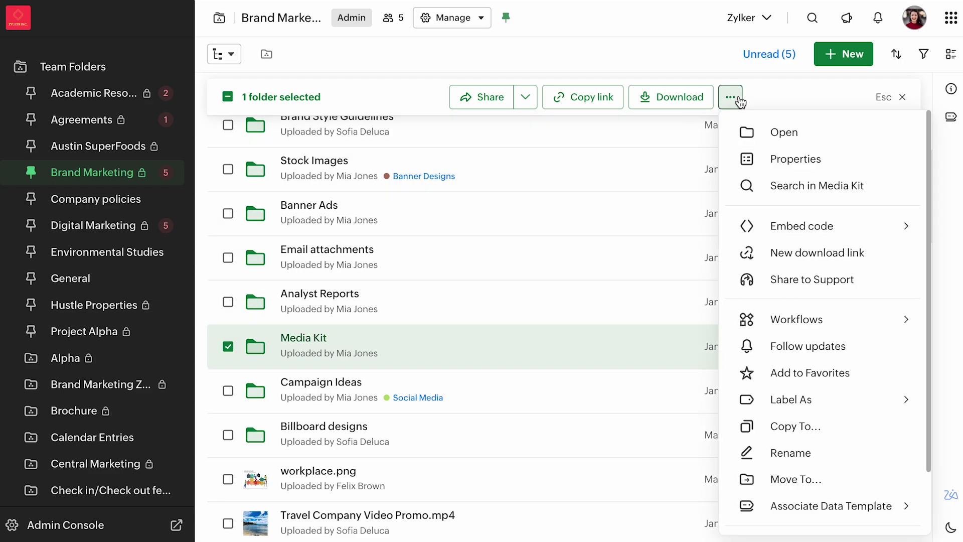
{"action": "left_click", "coordinate": [795, 229]}
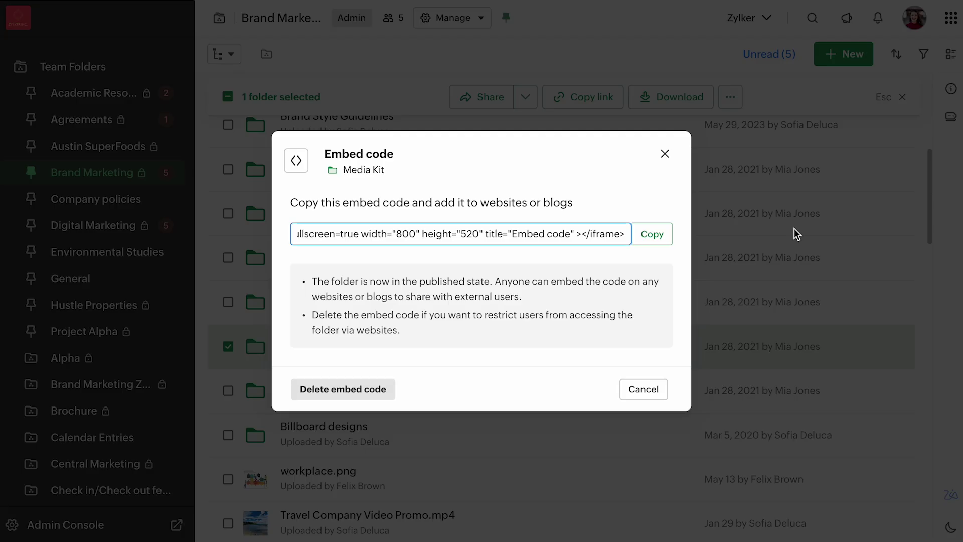
{"action": "left_click", "coordinate": [651, 238]}
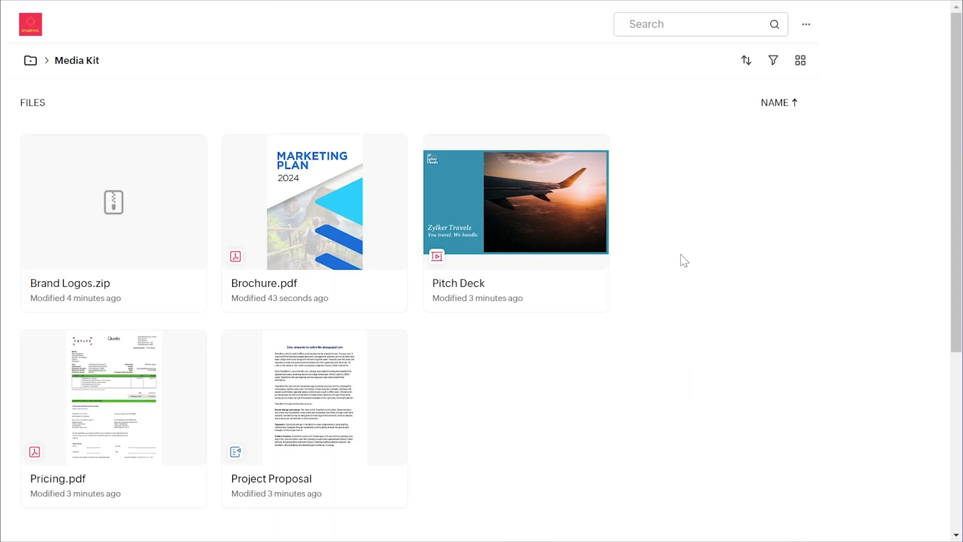
{"action": "left_click", "coordinate": [647, 24]}
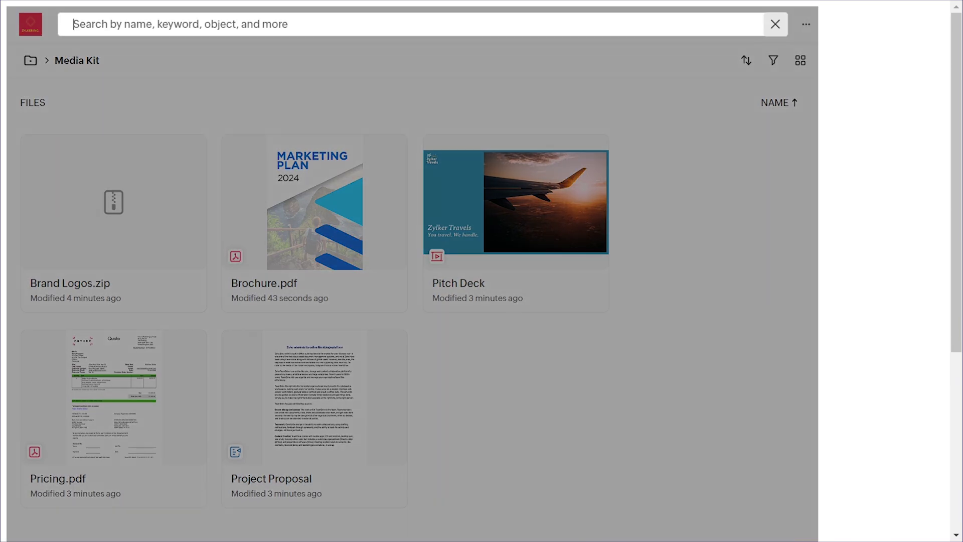
{"action": "type", "text": "proposal"}
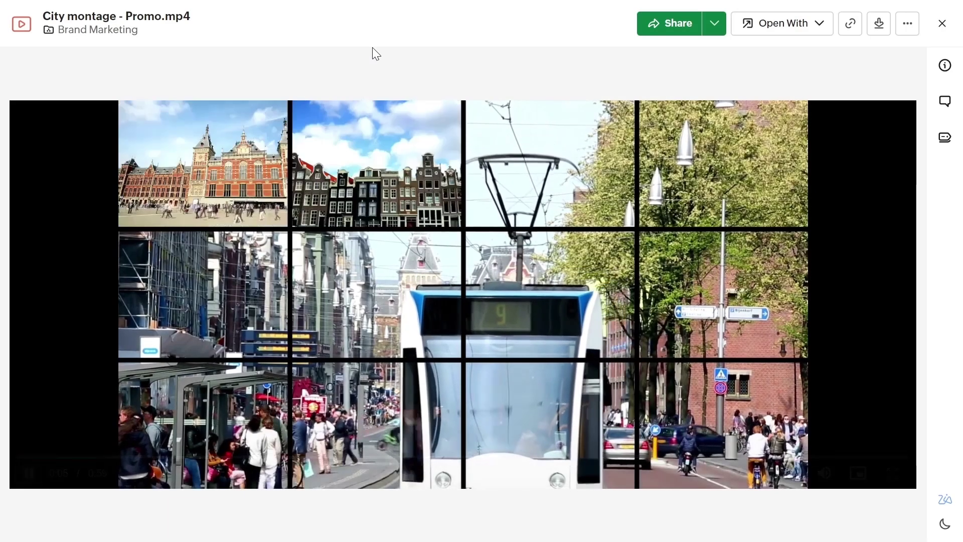
Try the City montage video's controls: skip, jump back, mute/unmute, full screen, pause and resume.
{"action": "key", "text": "Right"}
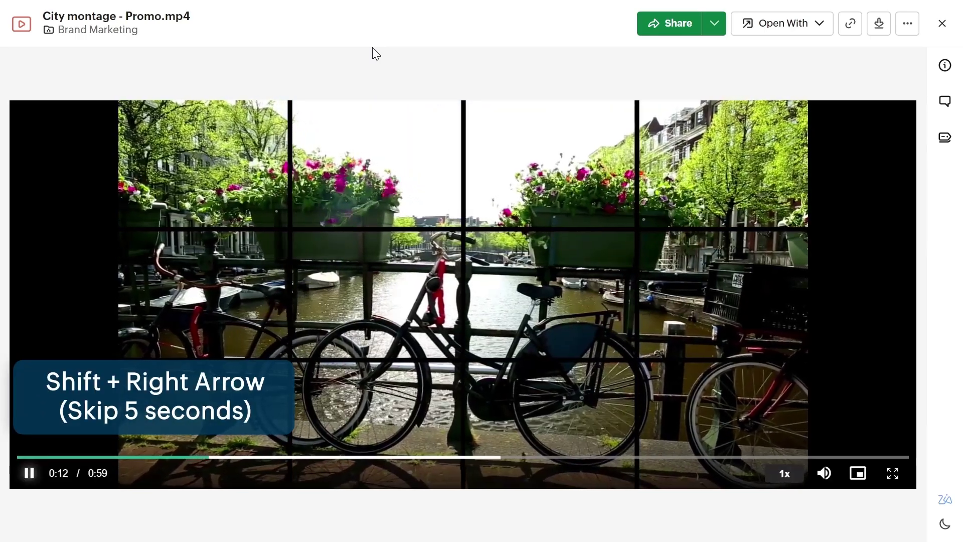
{"action": "key", "text": "shift+Left"}
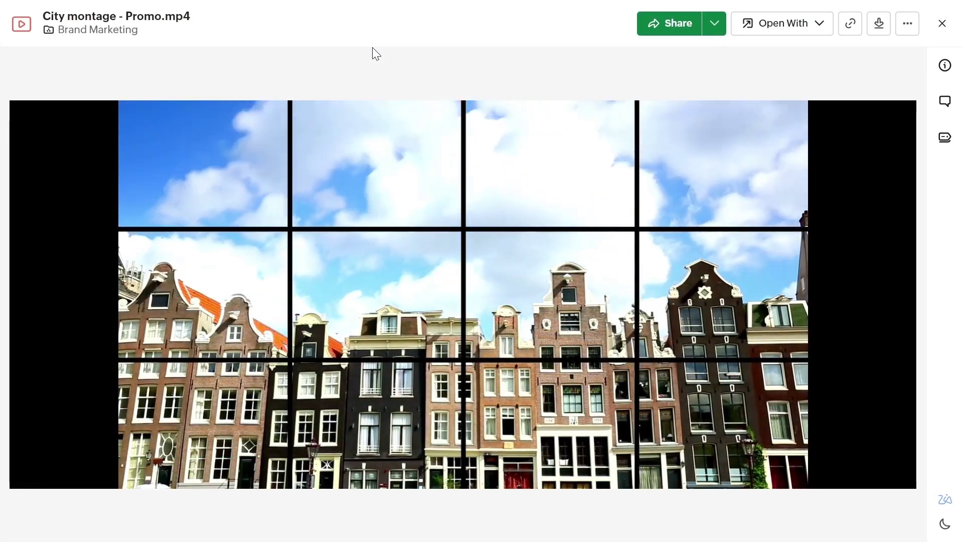
{"action": "key", "text": "m"}
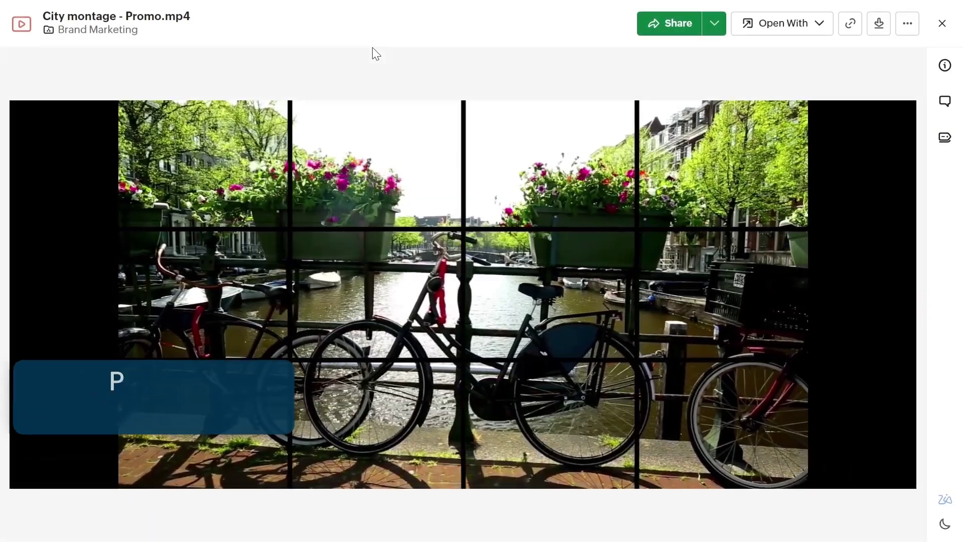
{"action": "key", "text": "m"}
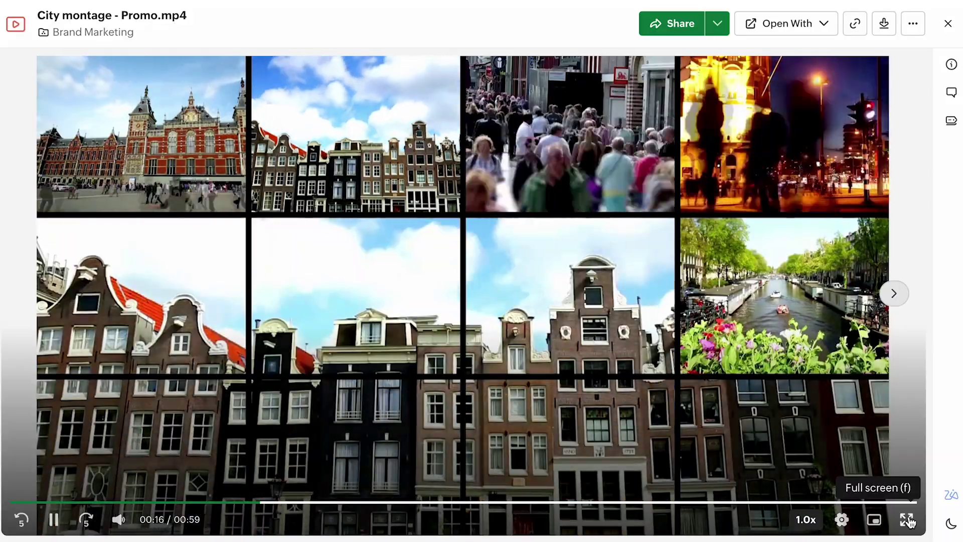
{"action": "left_click", "coordinate": [905, 516]}
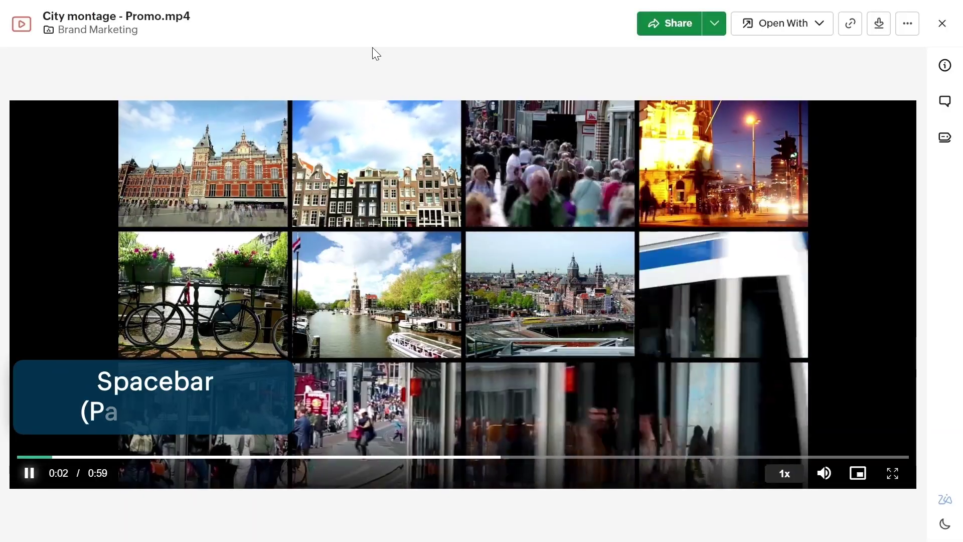
{"action": "key", "text": "space"}
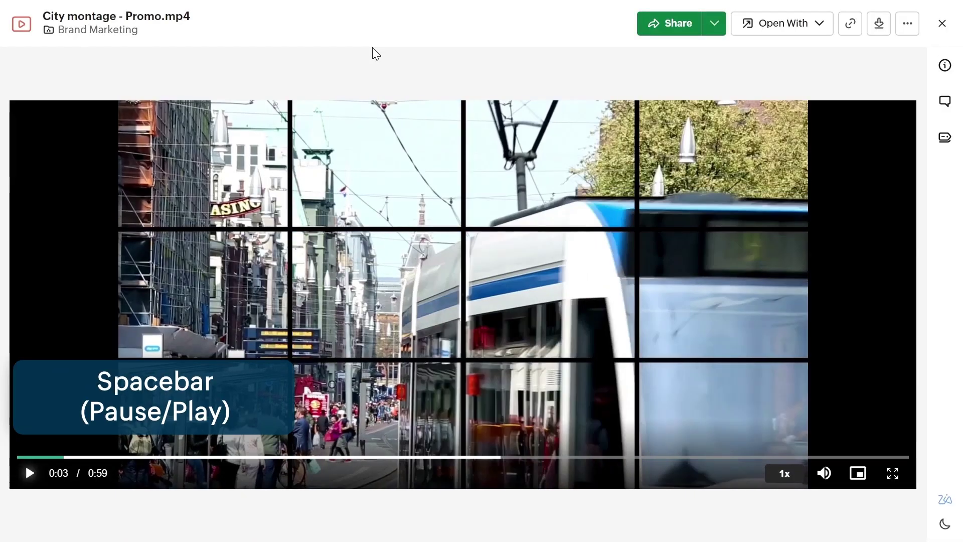
{"action": "key", "text": "space"}
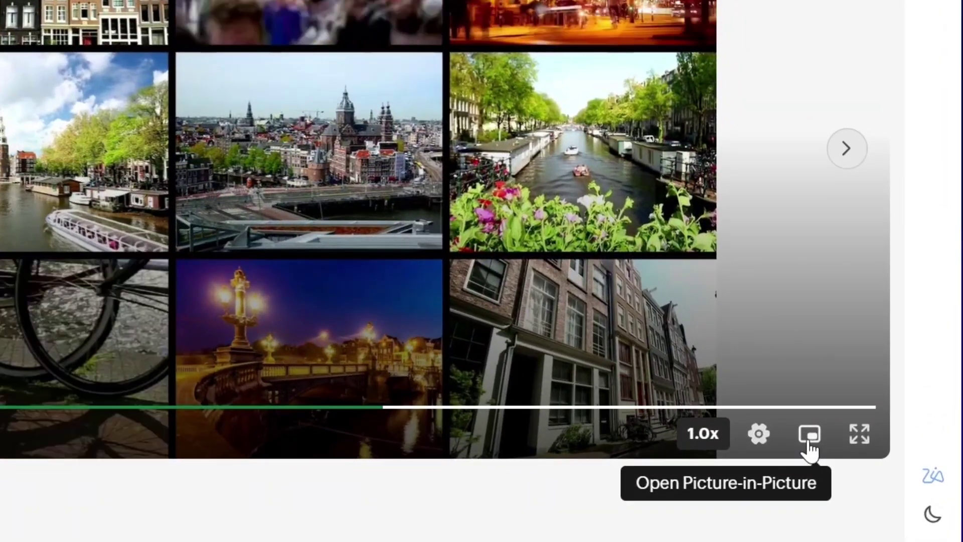
Pop the video into picture-in-picture and open the PDF with the sales chart.
{"action": "left_click", "coordinate": [866, 473]}
{"action": "key", "text": "Escape"}
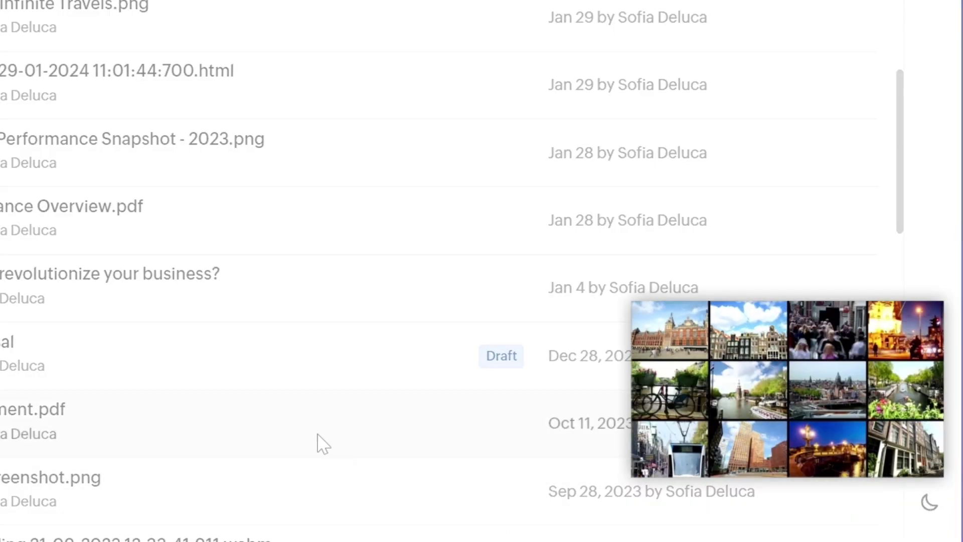
{"action": "left_click", "coordinate": [133, 220]}
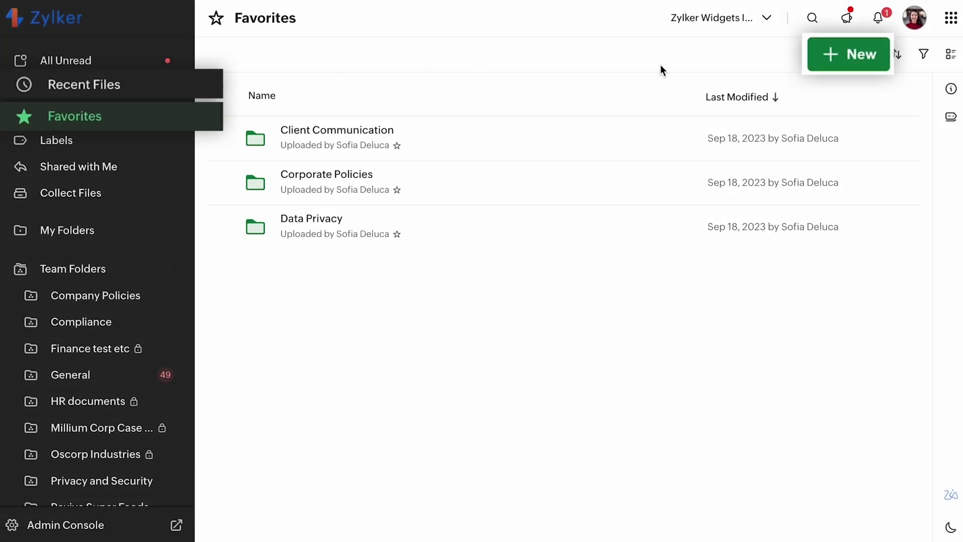
{"action": "left_click", "coordinate": [850, 59]}
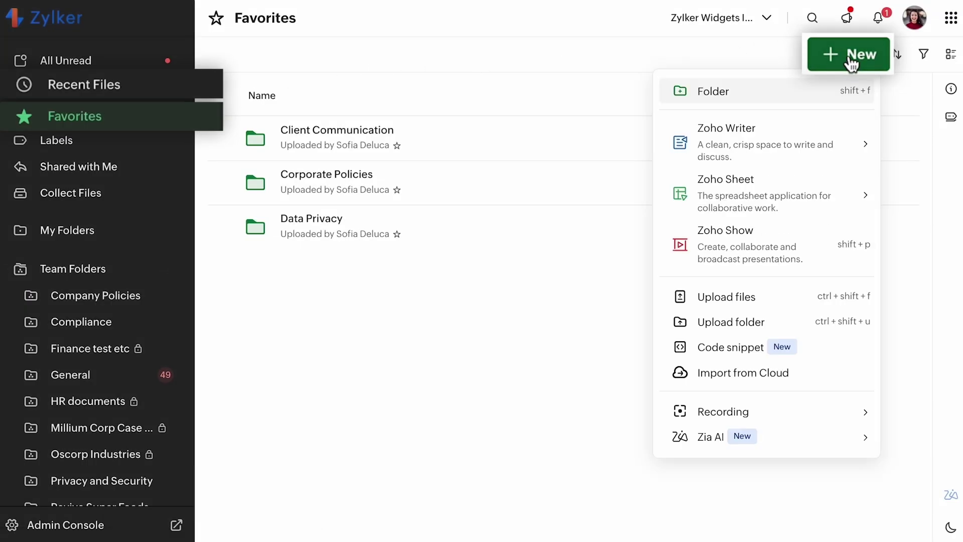
{"action": "left_click", "coordinate": [755, 47]}
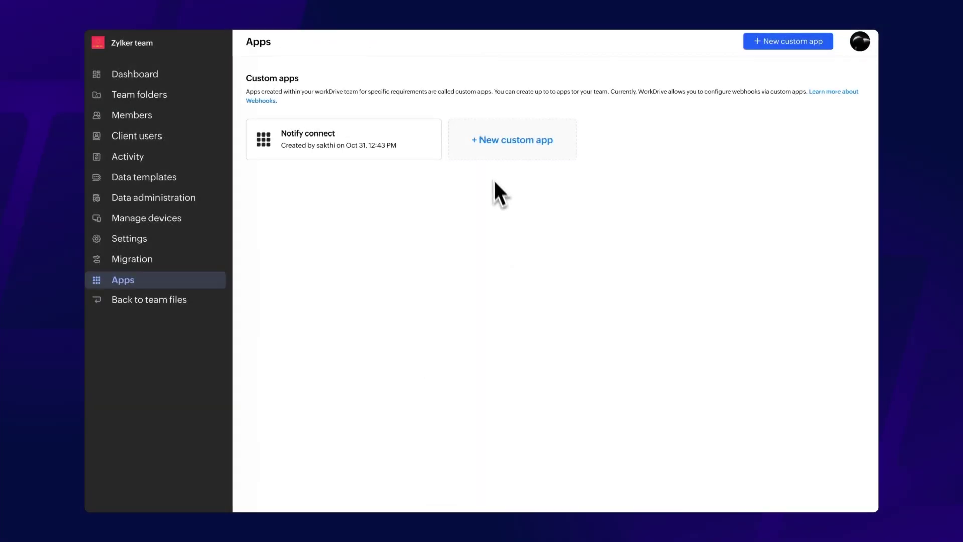
Start a new custom app named 'Notify cliq' with a description about messaging on trashed files.
{"action": "left_click", "coordinate": [489, 157]}
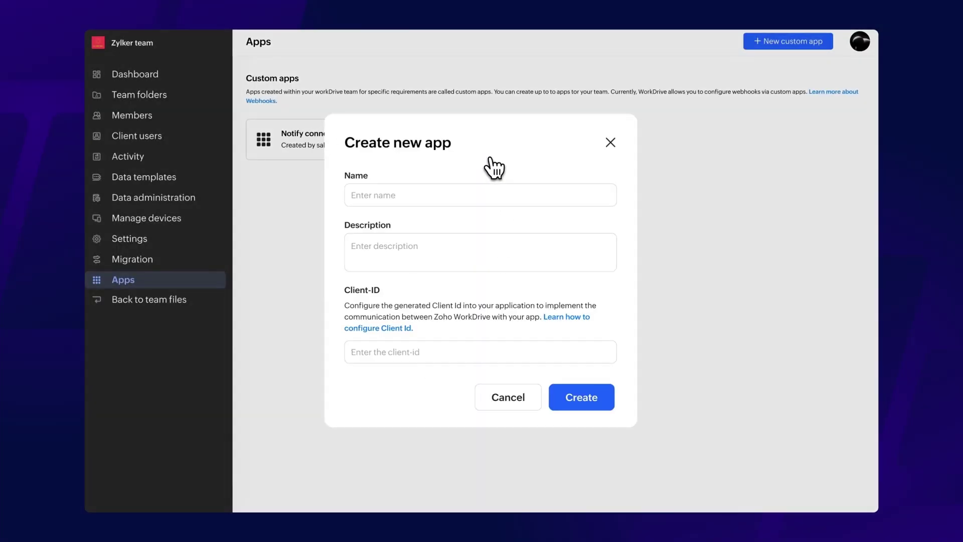
{"action": "left_click", "coordinate": [400, 201]}
{"action": "type", "text": "Notify cliq"}
{"action": "left_click", "coordinate": [372, 251]}
{"action": "type", "text": "App to configure the cliq bot to send a message whenever a file has been trashed on a team folder"}
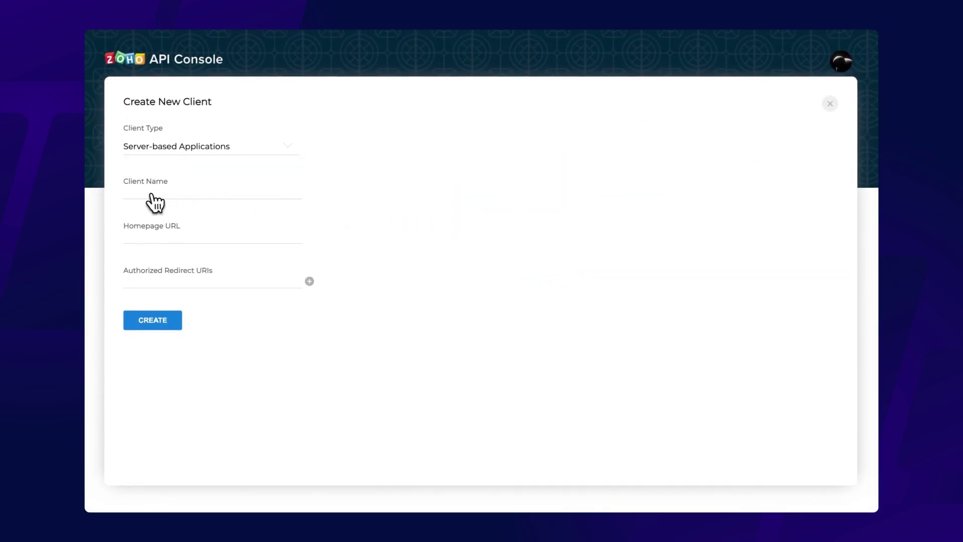
{"action": "left_click", "coordinate": [151, 196]}
{"action": "type", "text": "File trashed bot"}
{"action": "left_click", "coordinate": [143, 241]}
{"action": "type", "text": "workdrive.zoho.com"}
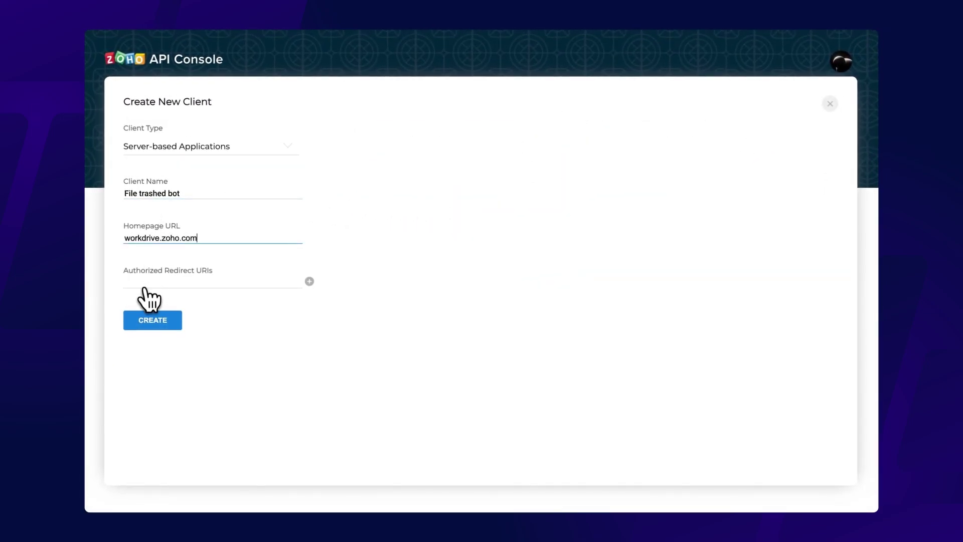
{"action": "left_click", "coordinate": [143, 283]}
{"action": "type", "text": "https://workdrive.zoho.com/home"}
{"action": "left_click", "coordinate": [146, 321]}
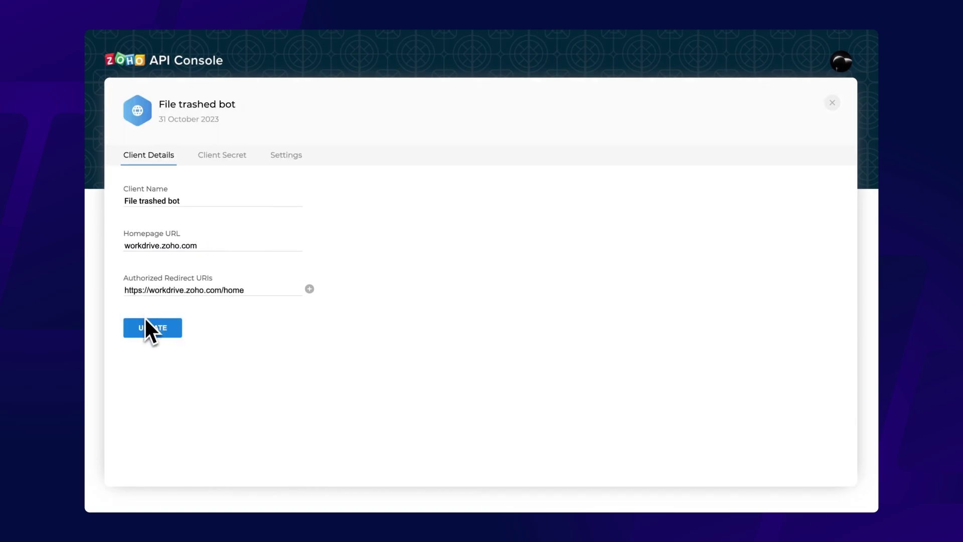
{"action": "left_click", "coordinate": [214, 156]}
{"action": "left_click", "coordinate": [301, 199]}
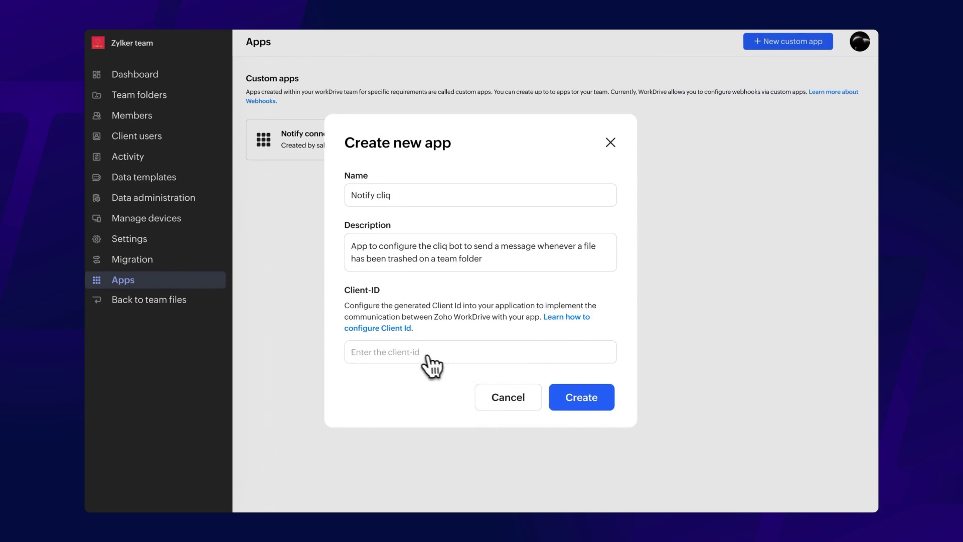
Paste the copied Client ID into the app form and create Notify cliq.
{"action": "left_click", "coordinate": [419, 355]}
{"action": "key", "text": "ctrl+v"}
{"action": "left_click", "coordinate": [565, 398]}
Start a webhook named 'Cliq message' with a trashed-files description and the pasted Cliq endpoint URL.
{"action": "left_click", "coordinate": [328, 83]}
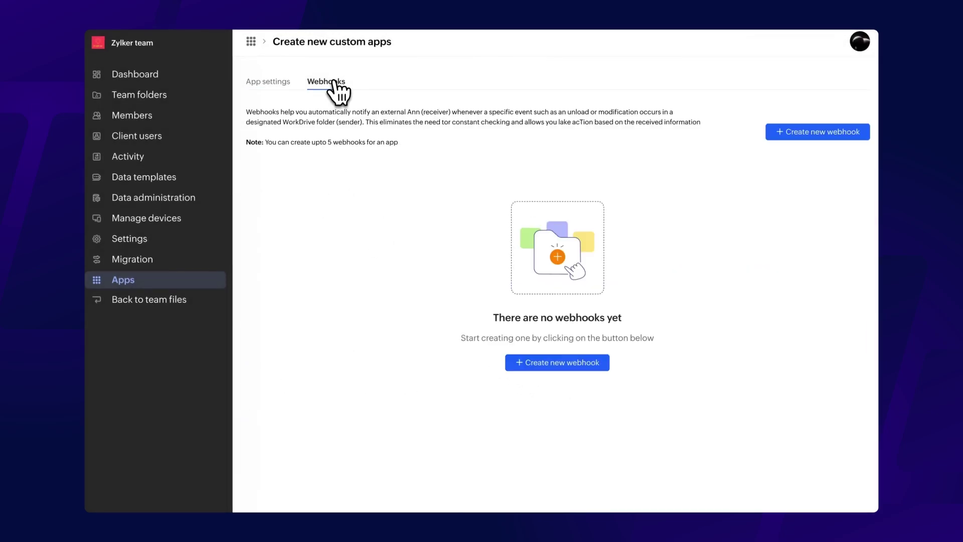
{"action": "left_click", "coordinate": [522, 359]}
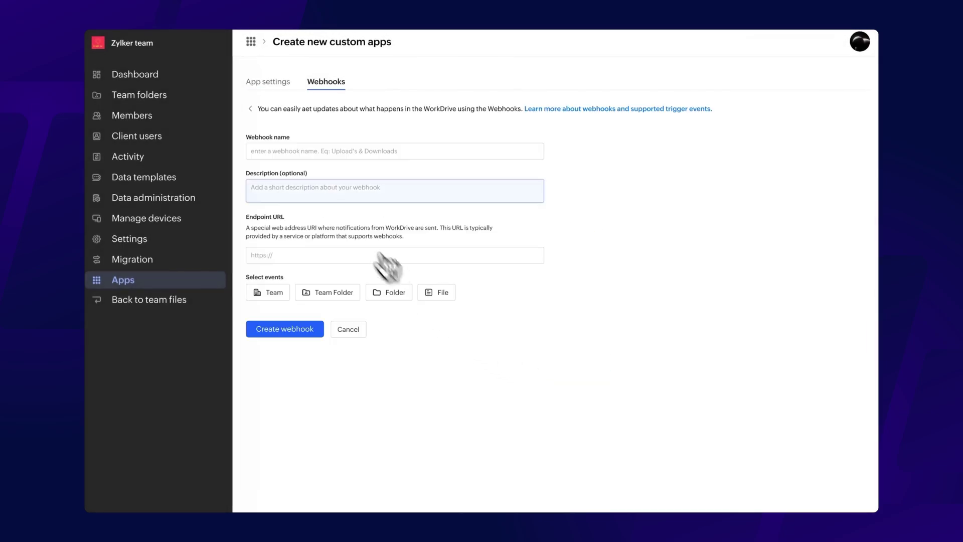
{"action": "left_click", "coordinate": [305, 156]}
{"action": "type", "text": "Cliq message"}
{"action": "left_click", "coordinate": [281, 195]}
{"action": "type", "text": "Capture cliq webhooks for the trashed files"}
{"action": "left_click", "coordinate": [271, 255]}
{"action": "key", "text": "ctrl+v"}
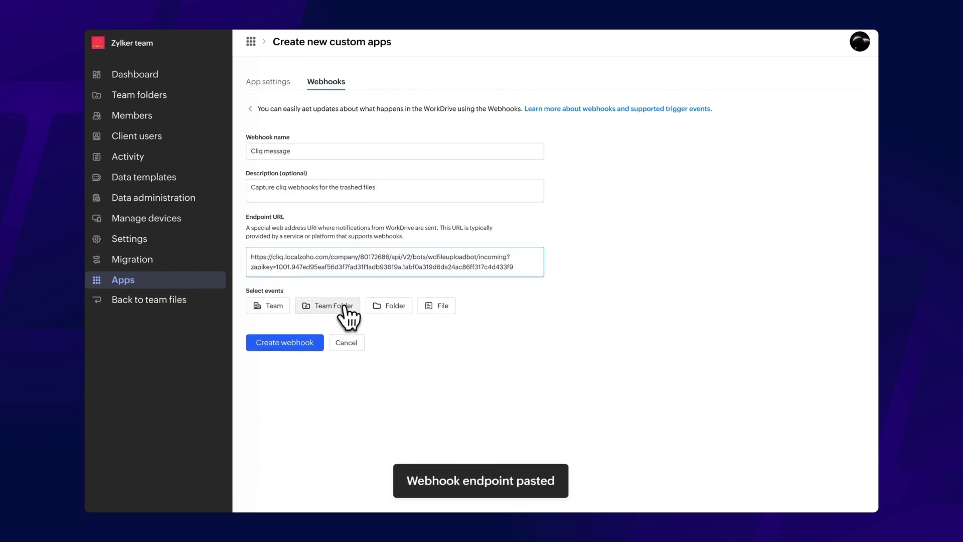
Watch the Marketing assets team folder for File deleted events and create the webhook.
{"action": "left_click", "coordinate": [328, 307]}
{"action": "left_click", "coordinate": [270, 343]}
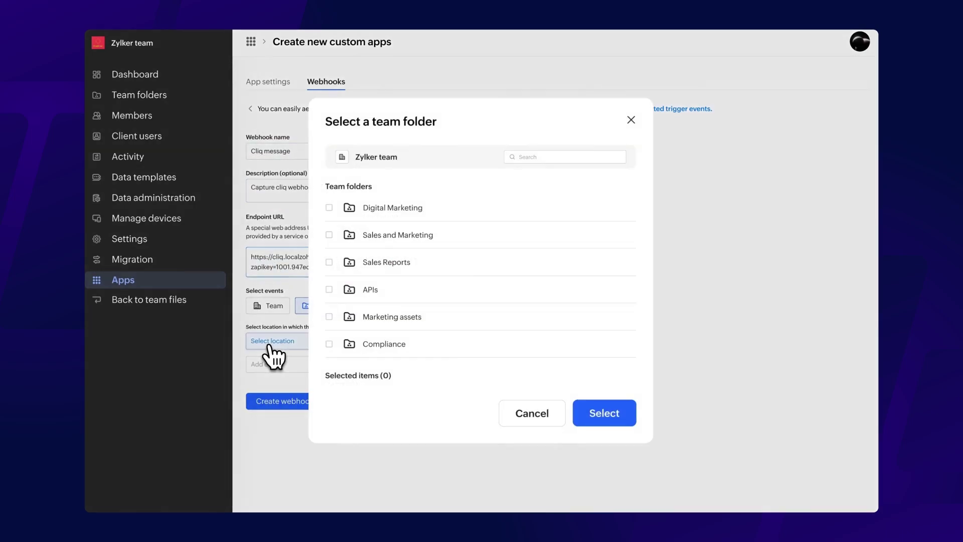
{"action": "left_click", "coordinate": [377, 318]}
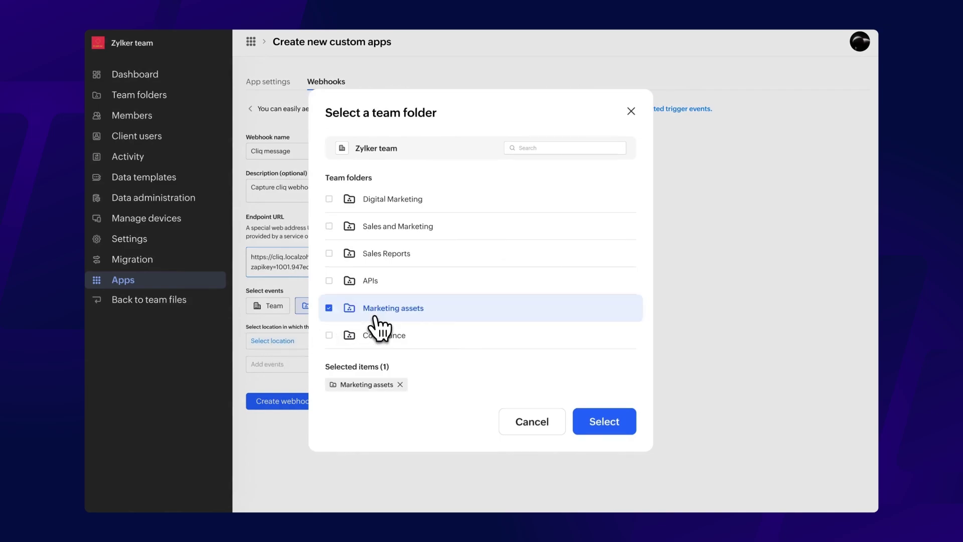
{"action": "left_click", "coordinate": [597, 424]}
{"action": "left_click", "coordinate": [312, 367]}
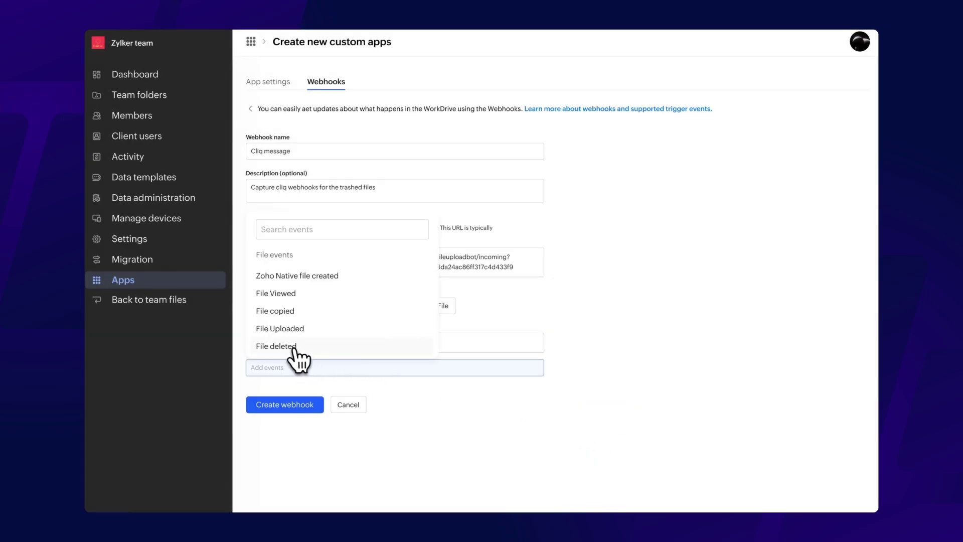
{"action": "left_click", "coordinate": [296, 346]}
{"action": "left_click", "coordinate": [283, 408]}
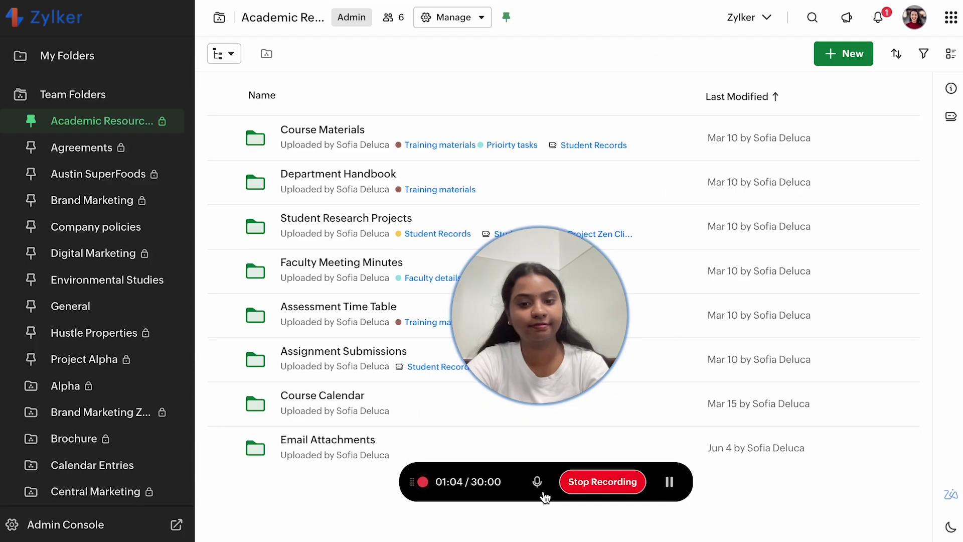
Toggle the mic off and on, turn off the camera and mic, and set resolution to 1080p.
{"action": "left_click", "coordinate": [537, 481]}
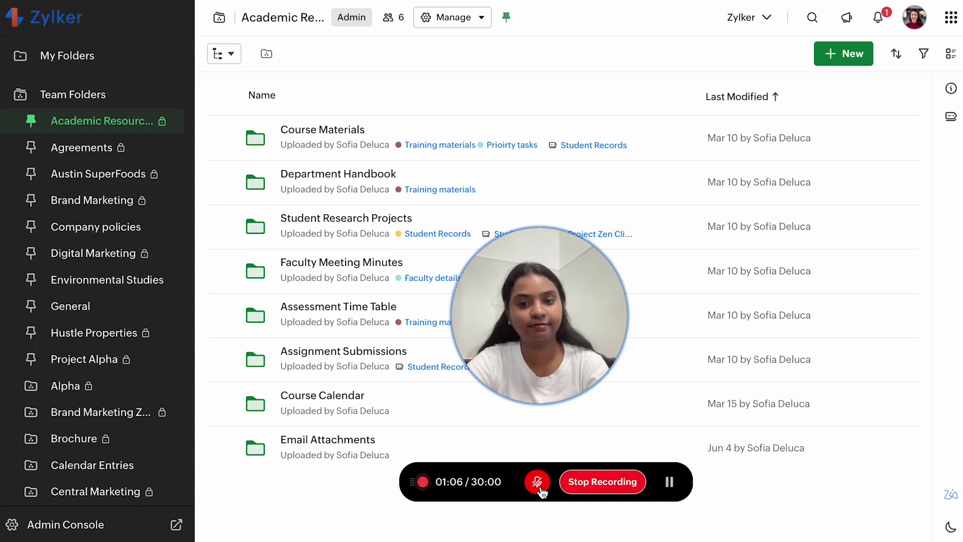
{"action": "left_click", "coordinate": [538, 481]}
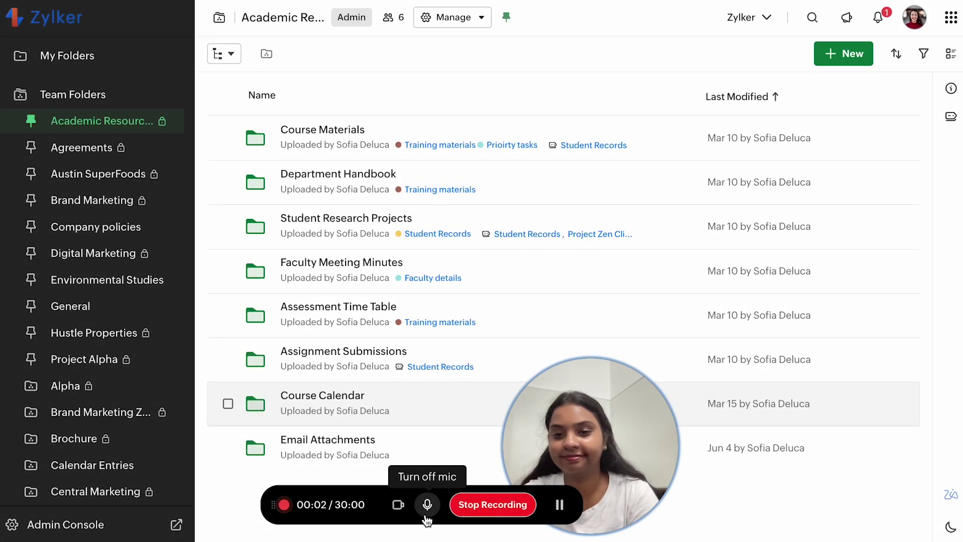
{"action": "left_click", "coordinate": [399, 512]}
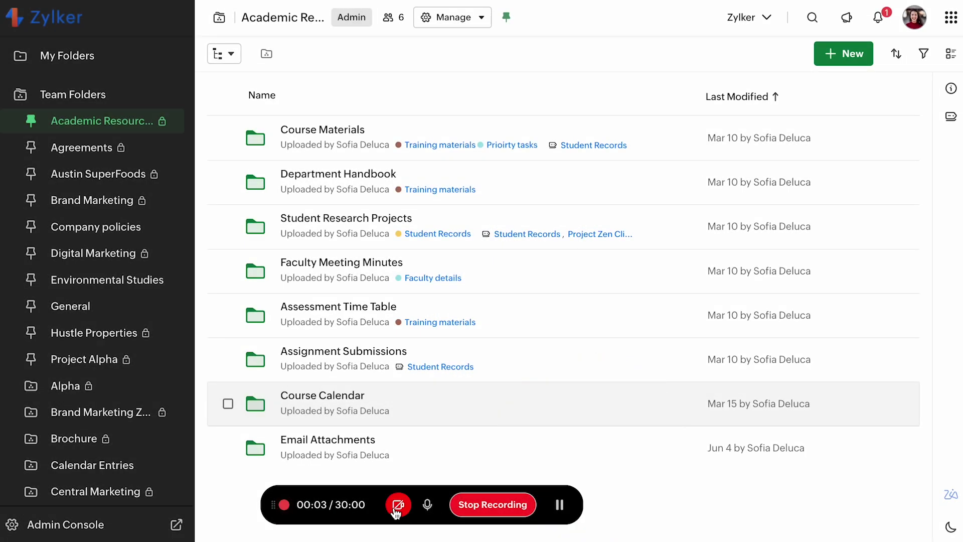
{"action": "left_click", "coordinate": [430, 514]}
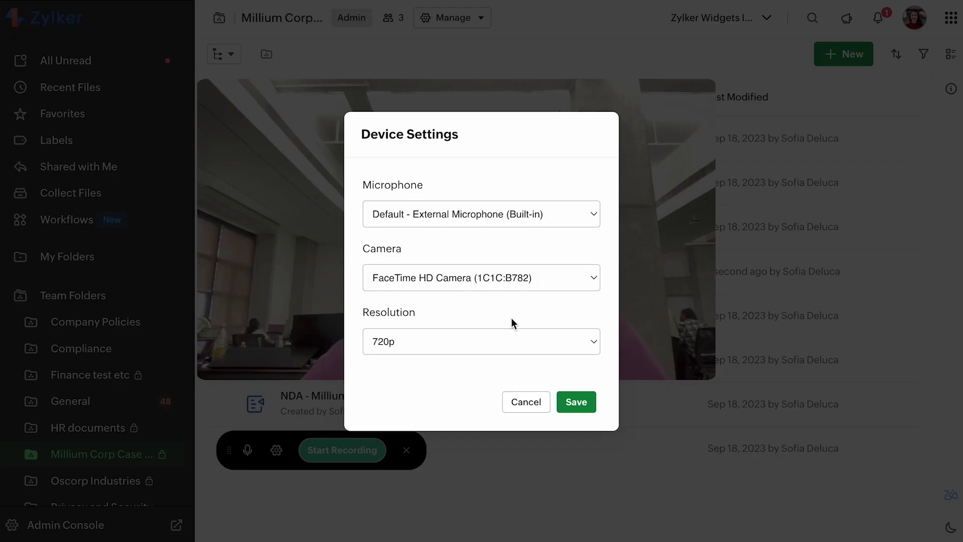
{"action": "left_click", "coordinate": [500, 344]}
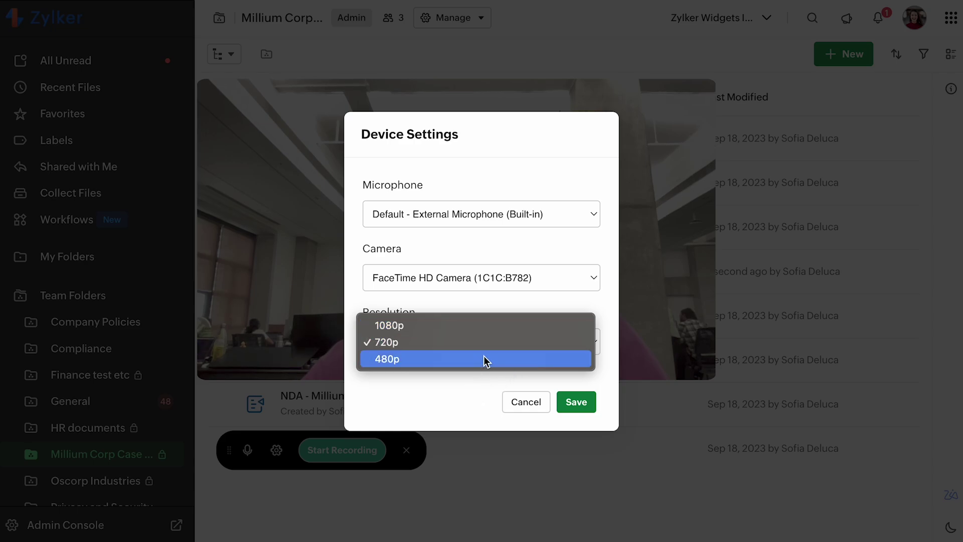
{"action": "left_click", "coordinate": [499, 326]}
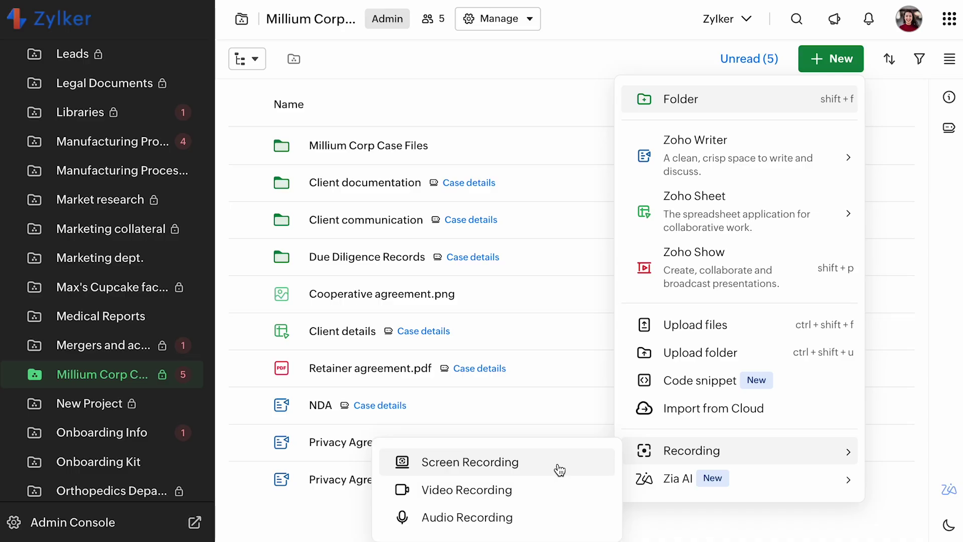
Record the screen with the webcam in picture-in-picture while browsing a PDF, then stop recording.
{"action": "left_click", "coordinate": [560, 470]}
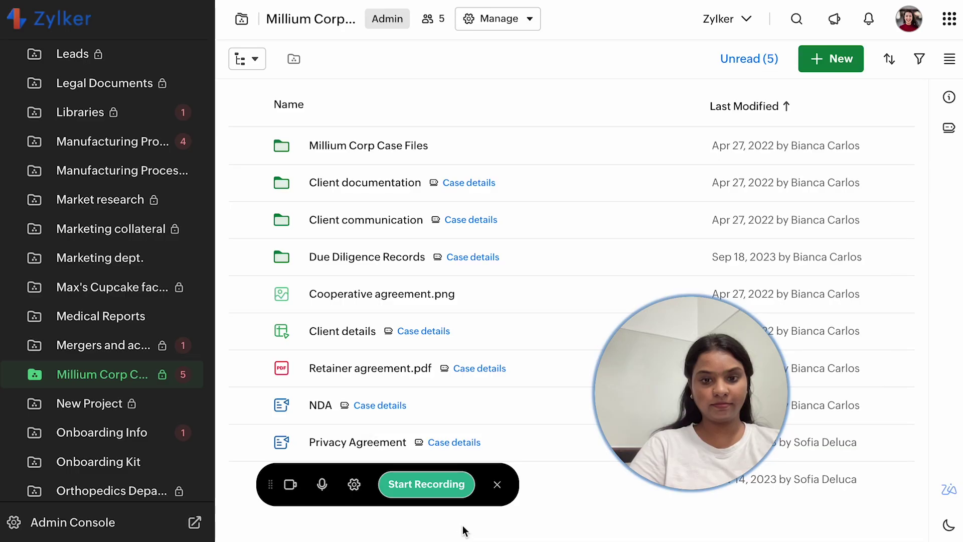
{"action": "left_click", "coordinate": [440, 486]}
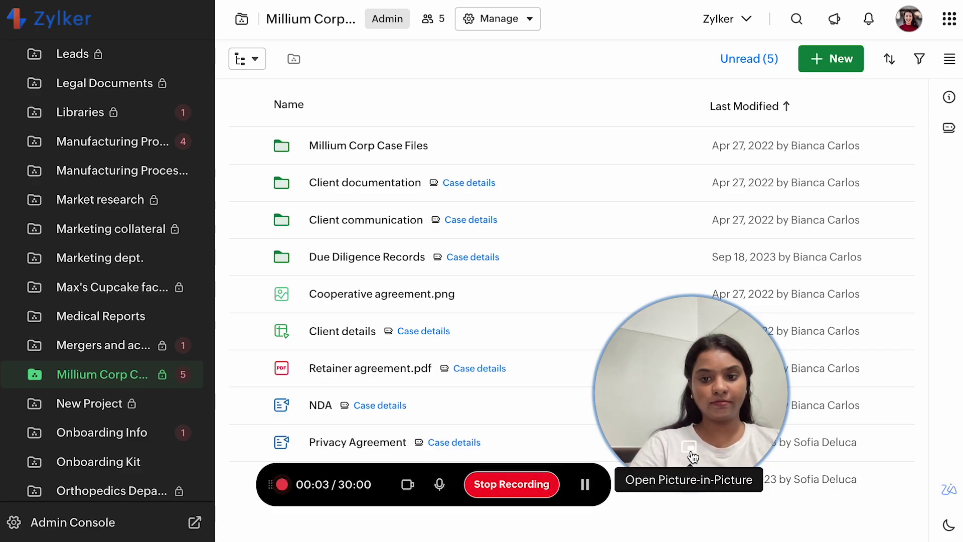
{"action": "left_click", "coordinate": [691, 450]}
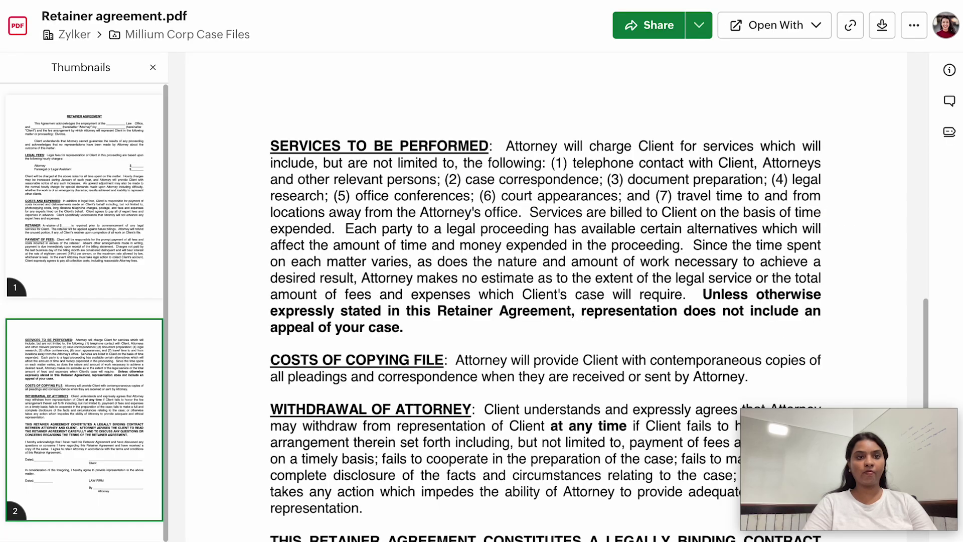
{"action": "scroll", "coordinate": [244, 290], "scroll_direction": "up", "scroll_amount": 15}
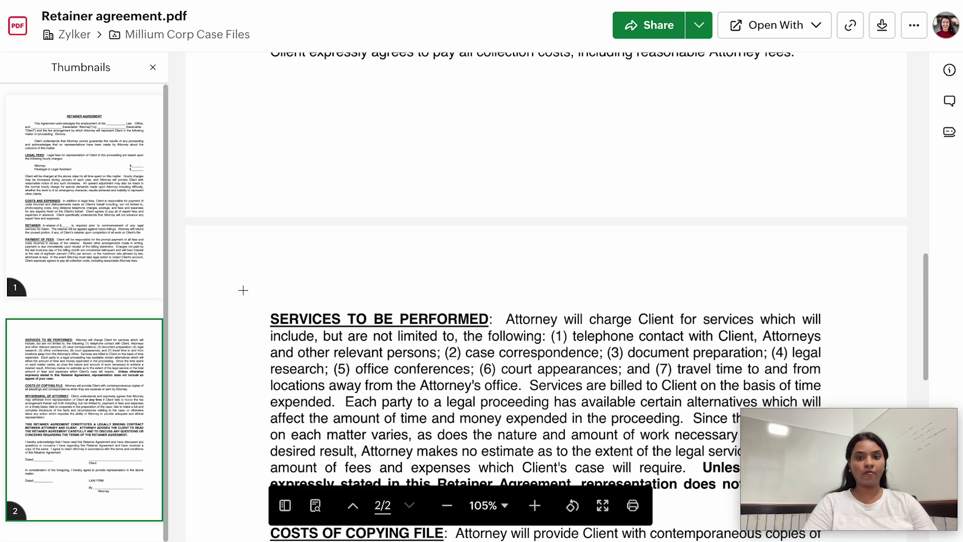
{"action": "scroll", "coordinate": [244, 290], "scroll_direction": "down", "scroll_amount": 15}
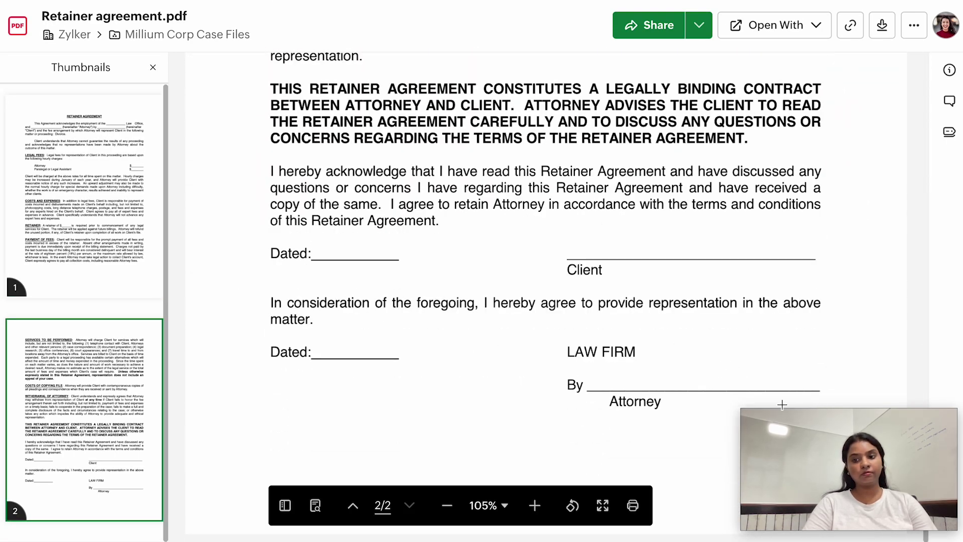
{"action": "left_click", "coordinate": [866, 472]}
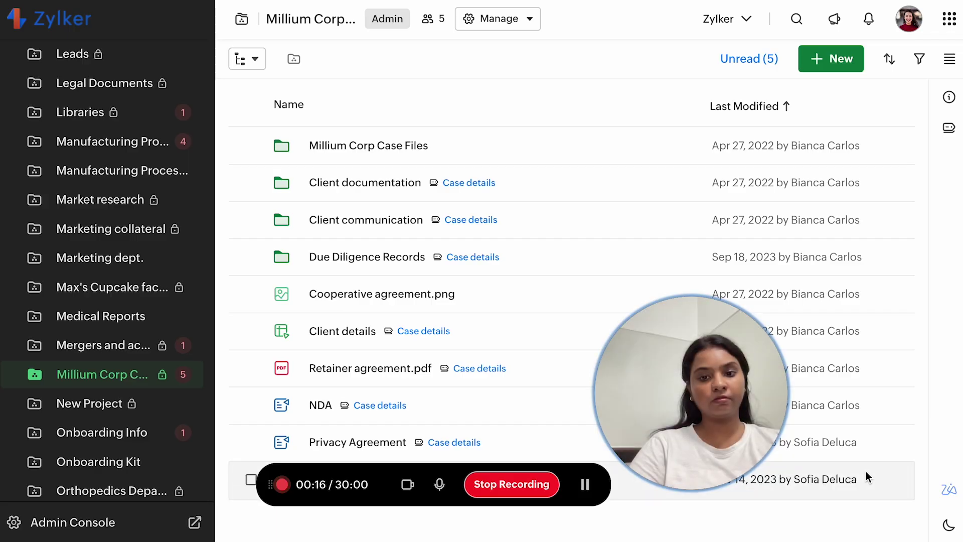
{"action": "left_click", "coordinate": [512, 491]}
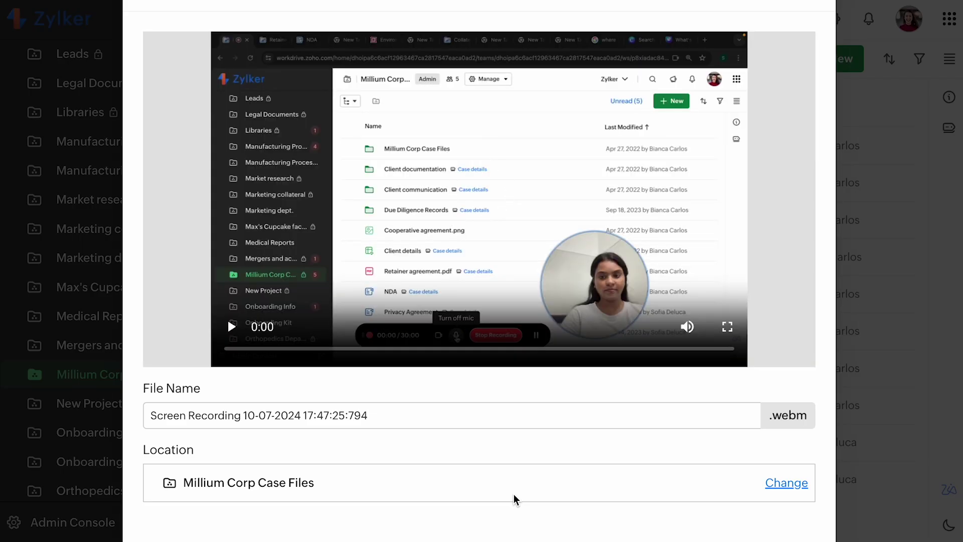